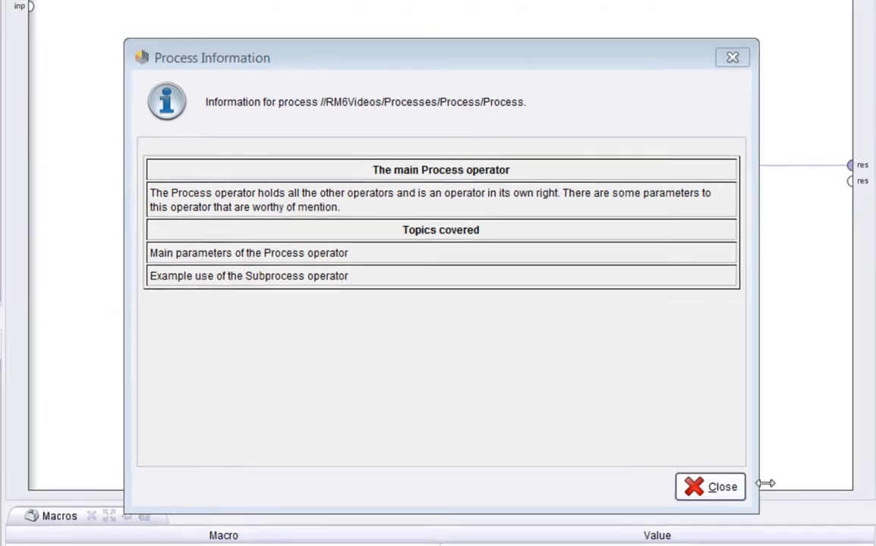
Close the process information and view the parameters of the read log subprocess, the random number subprocess and the main Process operator
{"action": "left_click", "coordinate": [738, 509]}
{"action": "left_click", "coordinate": [782, 37]}
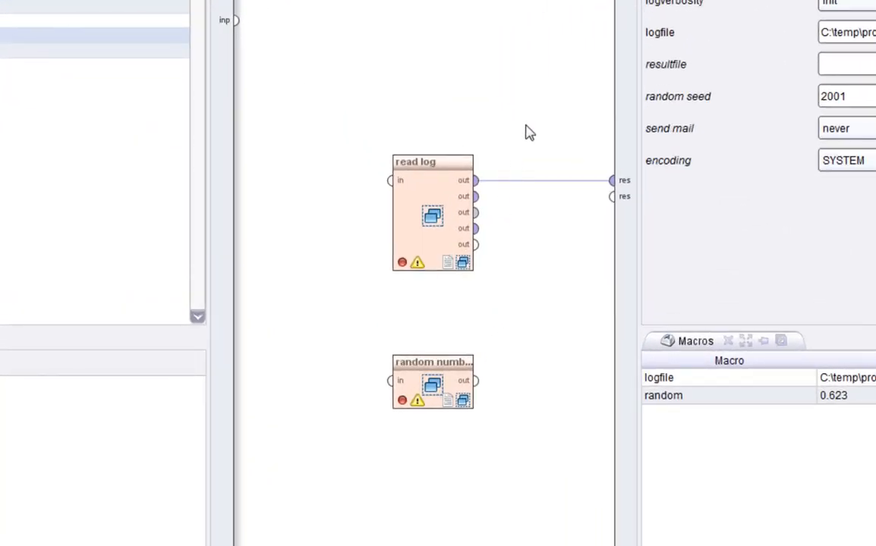
{"action": "left_click", "coordinate": [460, 173]}
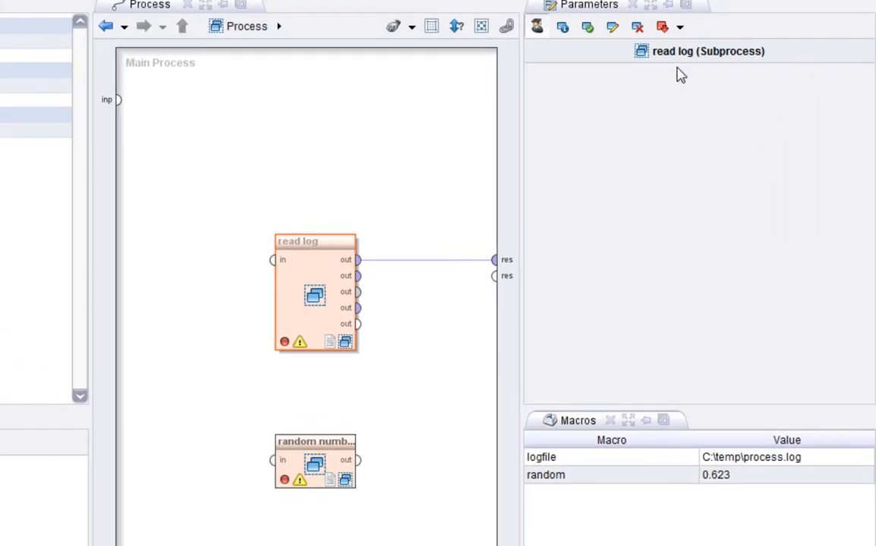
{"action": "left_click", "coordinate": [311, 464]}
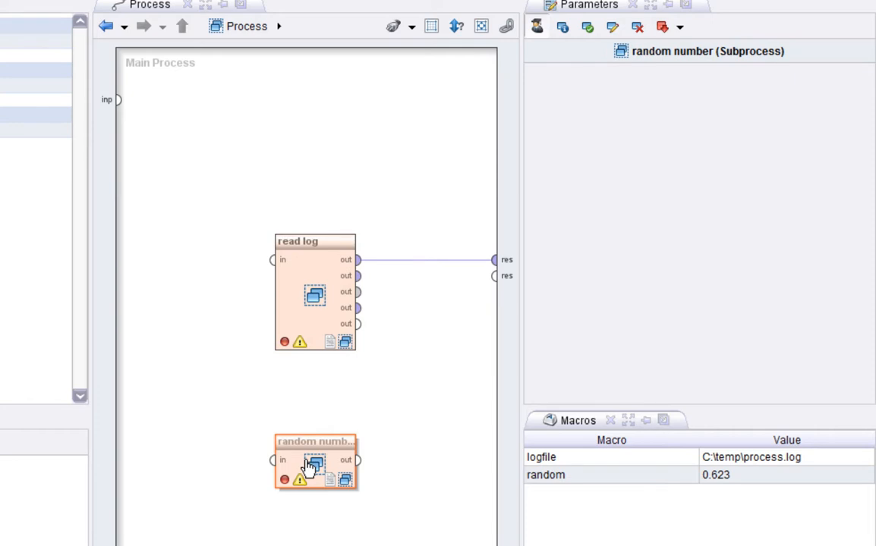
{"action": "left_click", "coordinate": [306, 328]}
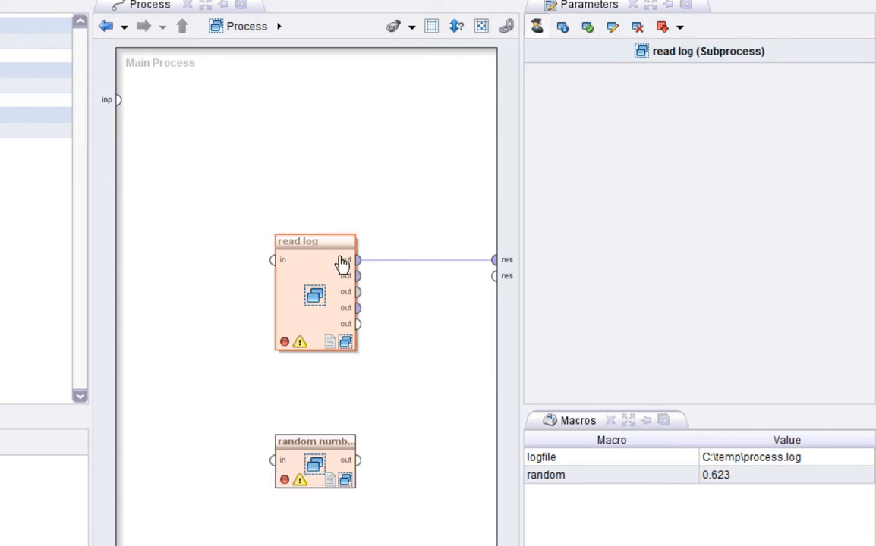
{"action": "left_click", "coordinate": [403, 99]}
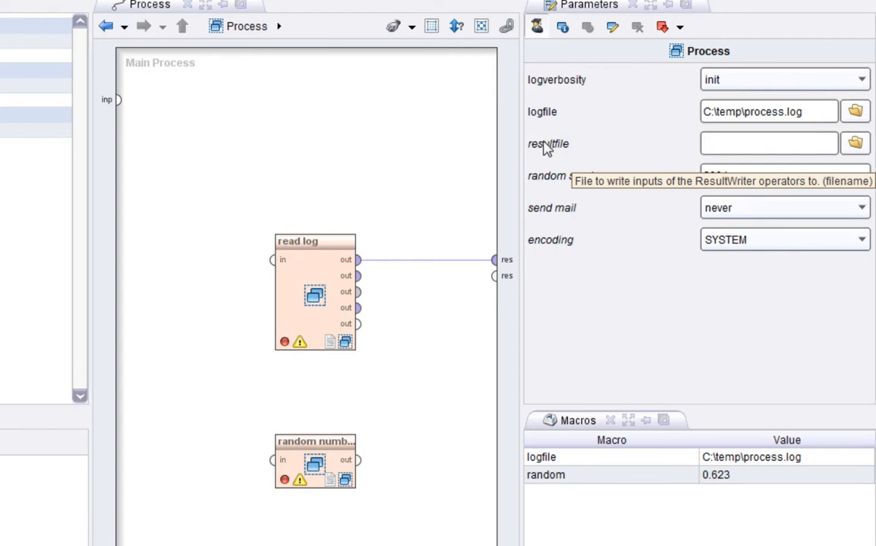
Examine the main Process operator's resultfile, send mail and logverbosity parameters, keeping send mail at never and logverbosity at init
{"action": "left_click", "coordinate": [715, 152]}
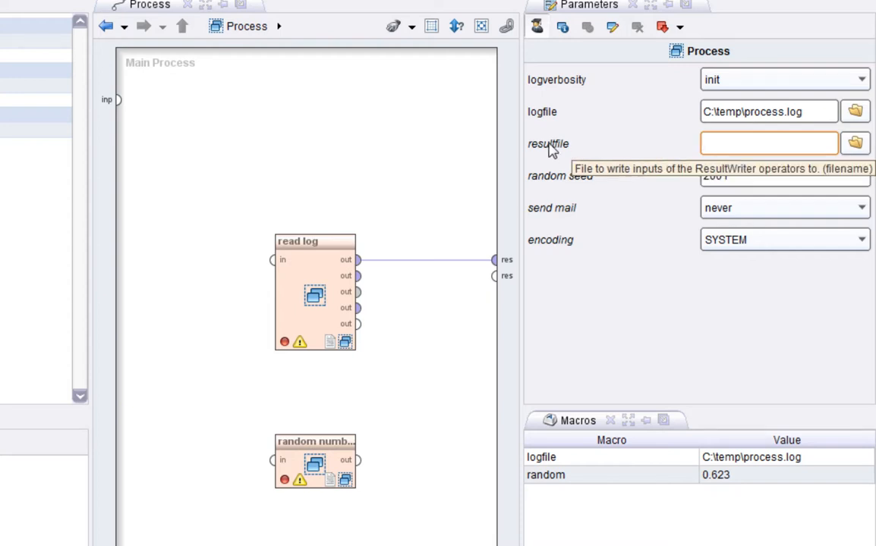
{"action": "left_click", "coordinate": [751, 211]}
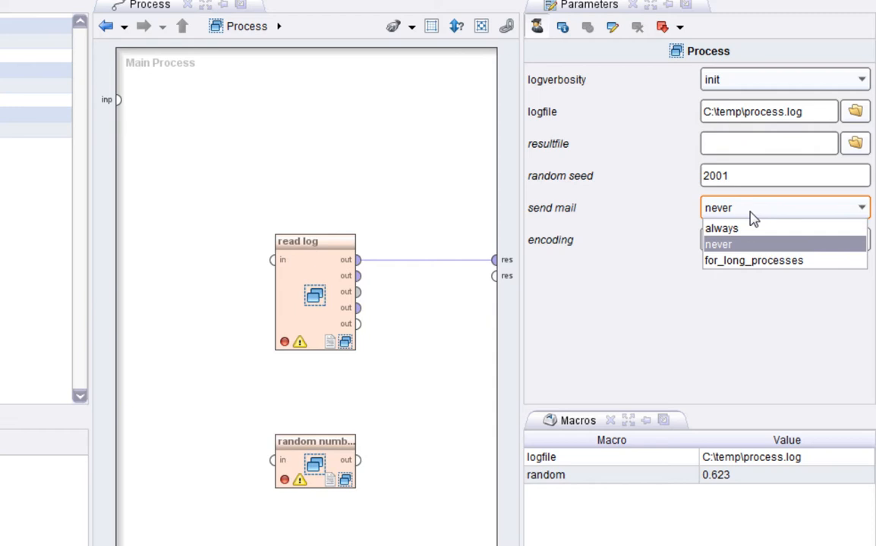
{"action": "left_click", "coordinate": [752, 216]}
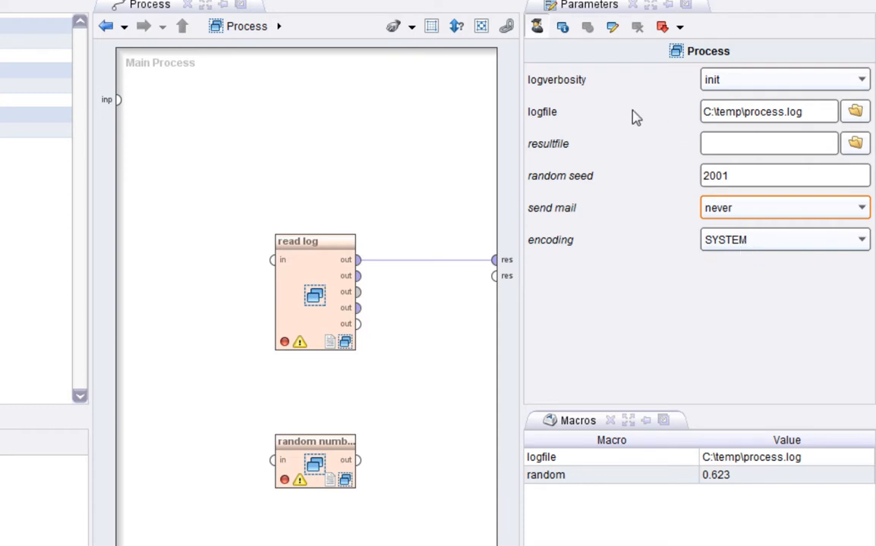
{"action": "left_click", "coordinate": [735, 82]}
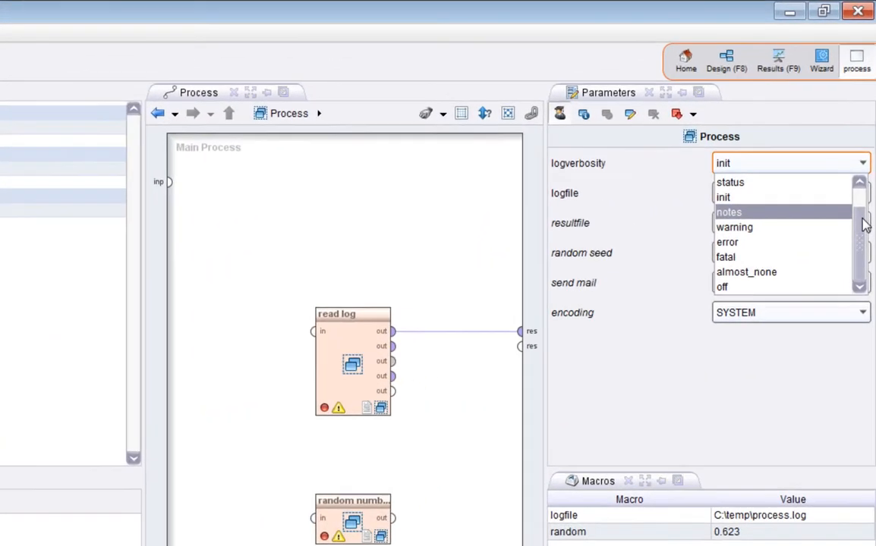
{"action": "left_click_drag", "start_coordinate": [863, 224], "coordinate": [860, 191]}
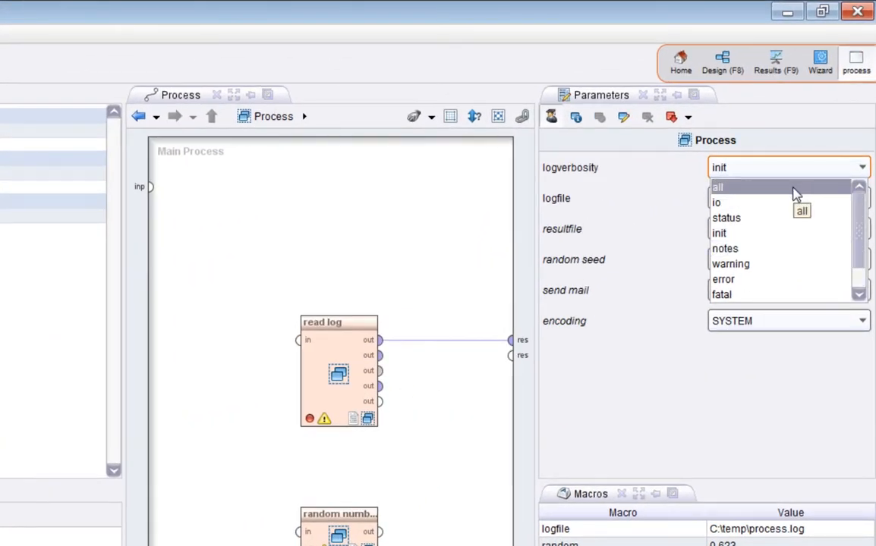
{"action": "scroll", "coordinate": [834, 293], "scroll_direction": "down", "scroll_amount": 1}
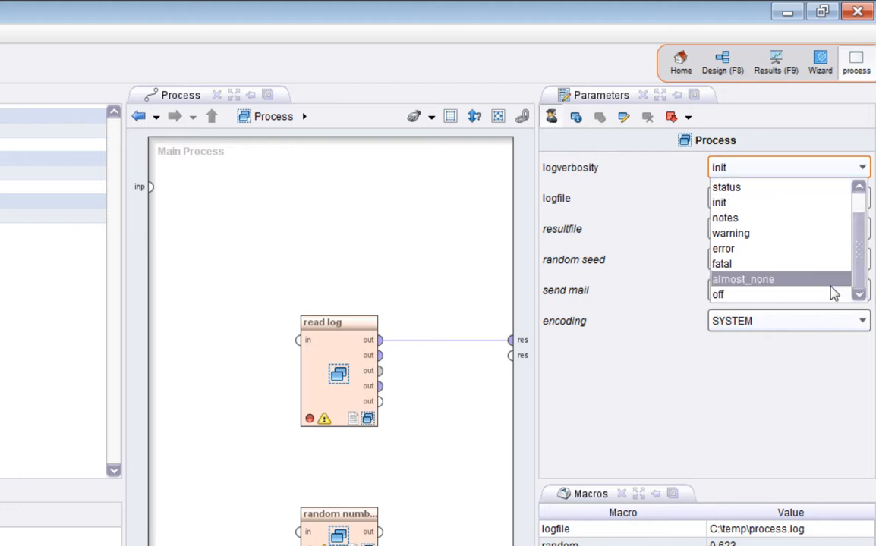
{"action": "left_click", "coordinate": [721, 202]}
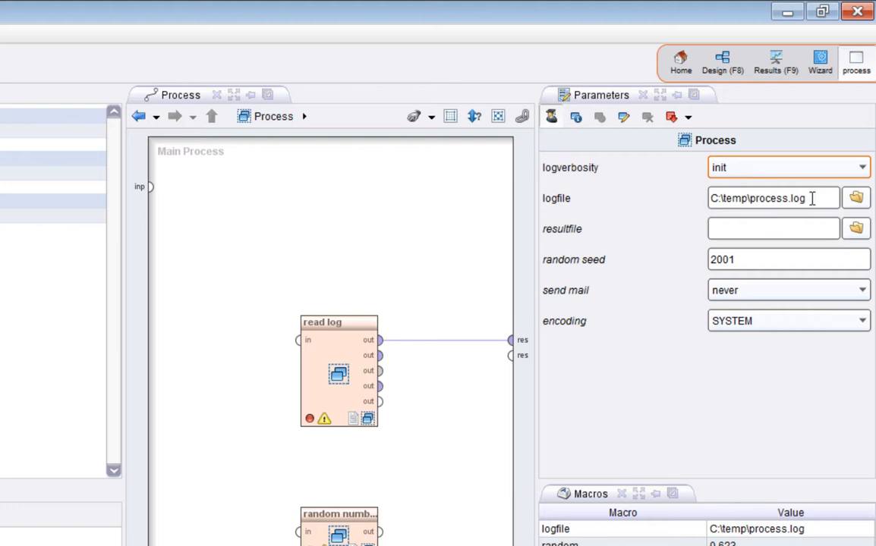
Run the process and compare the log file C:\temp\process.log in Notepad++ with the messages in the Log view
{"action": "left_click_drag", "start_coordinate": [812, 198], "coordinate": [718, 216]}
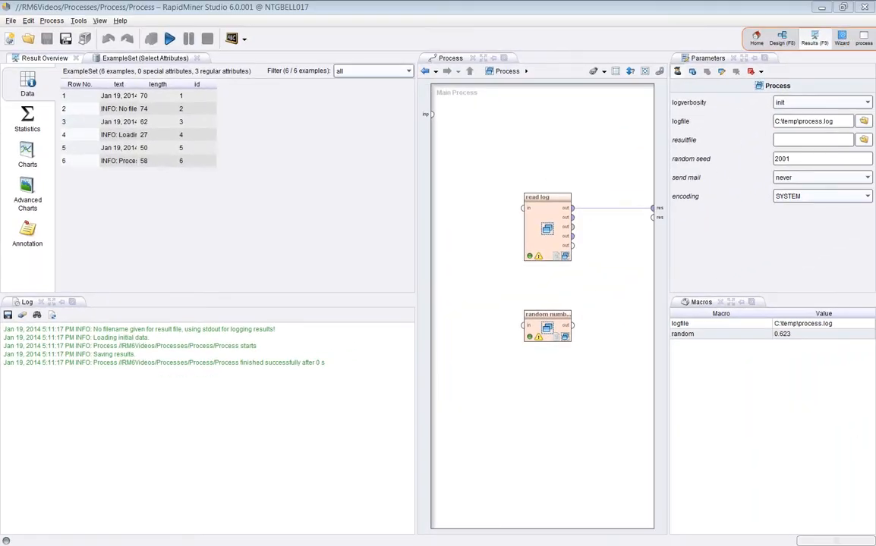
{"action": "left_click_drag", "start_coordinate": [875, 181], "coordinate": [262, 180]}
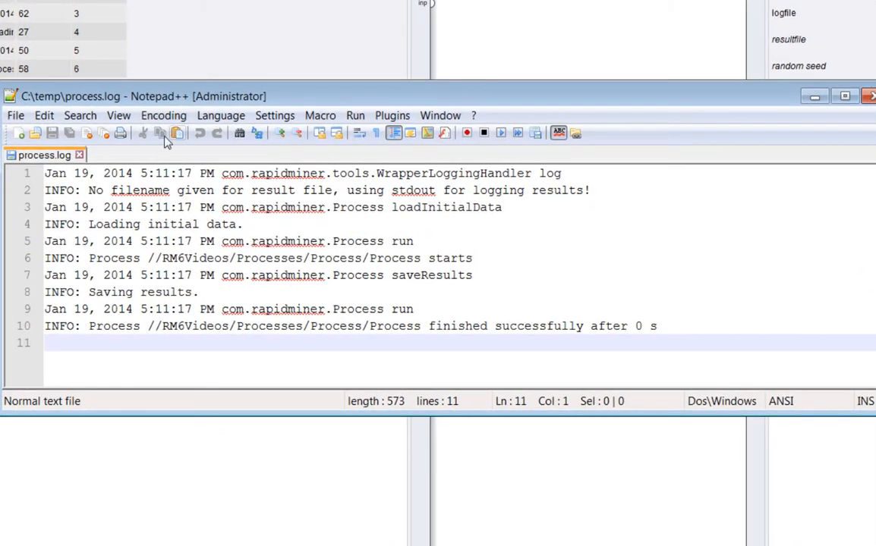
{"action": "left_click_drag", "start_coordinate": [133, 104], "coordinate": [244, 0]}
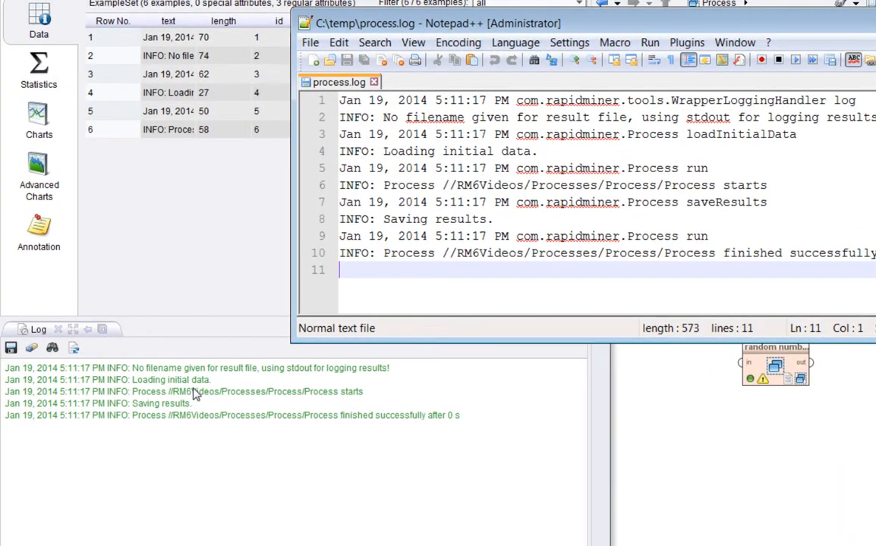
{"action": "left_click_drag", "start_coordinate": [517, 100], "coordinate": [855, 100]}
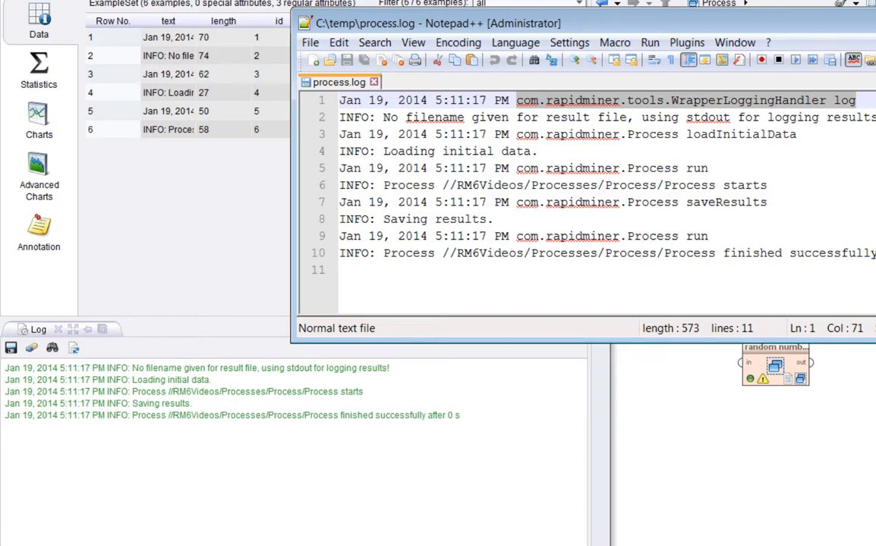
{"action": "key", "text": "alt+Tab"}
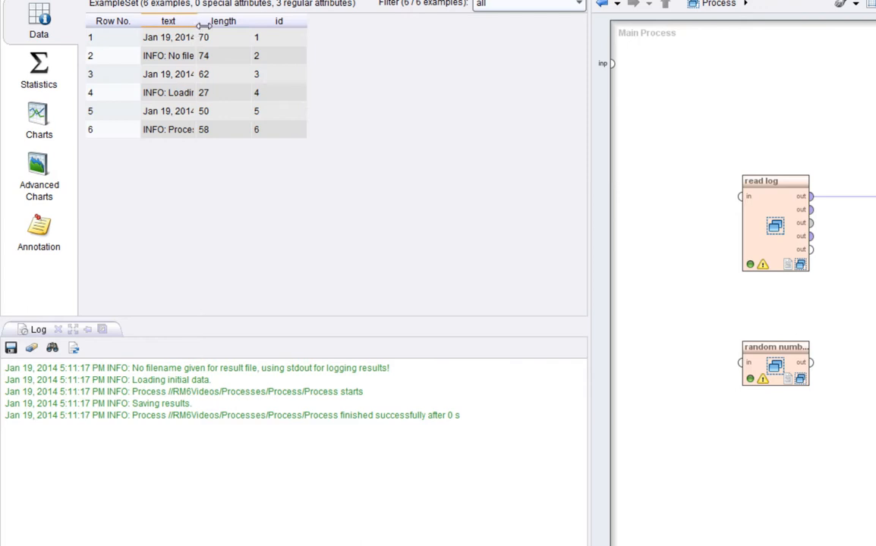
Widen the text column of the example set and read the full log entries
{"action": "left_click_drag", "start_coordinate": [195, 29], "coordinate": [473, 38]}
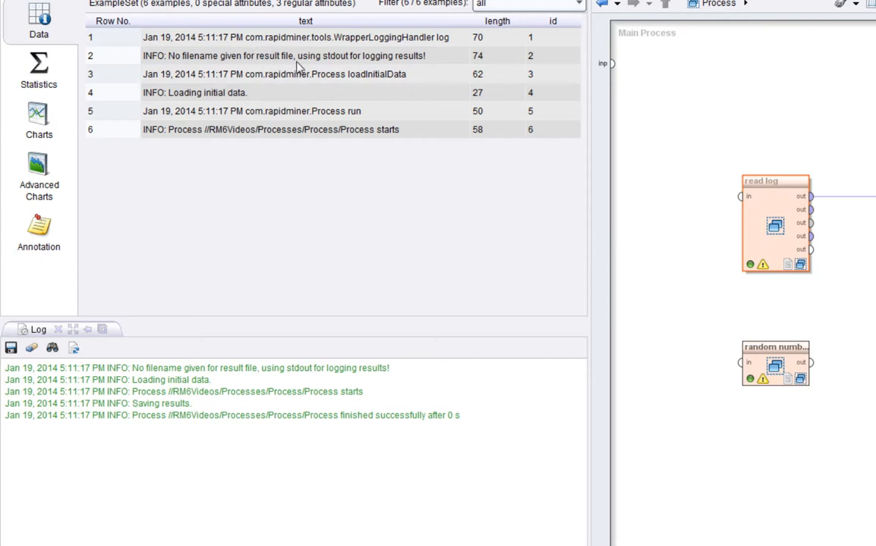
{"action": "left_click_drag", "start_coordinate": [292, 43], "coordinate": [294, 131]}
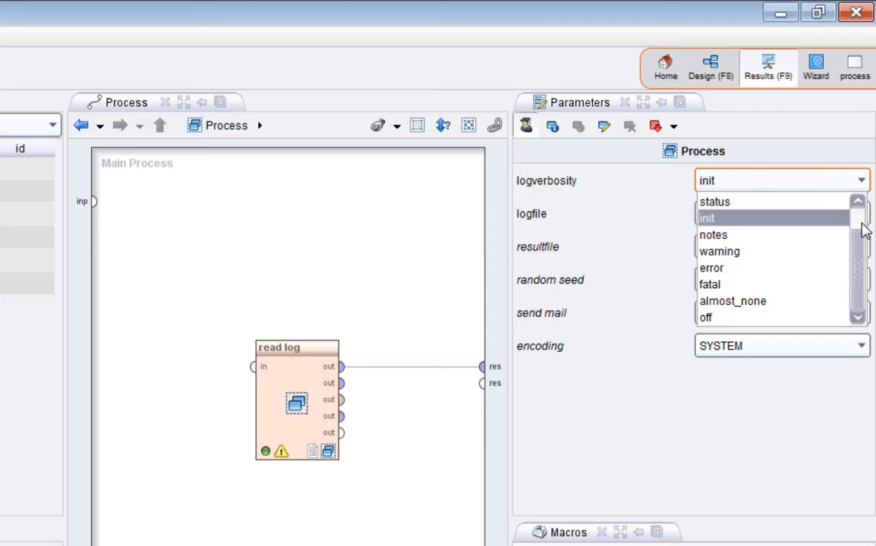
Run the process with logverbosity set to all and read through the complete log entries in the example set
{"action": "scroll", "coordinate": [865, 114], "scroll_direction": "up", "scroll_amount": 1}
{"action": "left_click", "coordinate": [862, 104]}
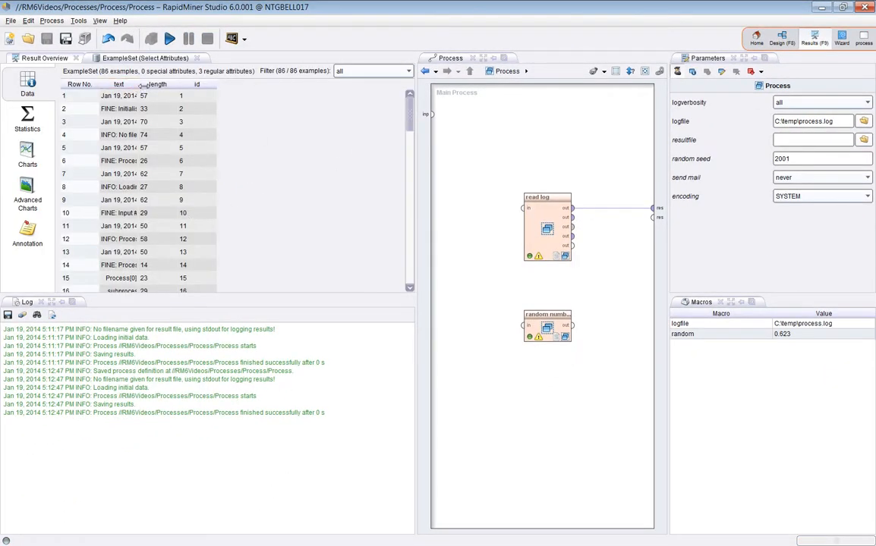
{"action": "left_click_drag", "start_coordinate": [142, 85], "coordinate": [337, 85]}
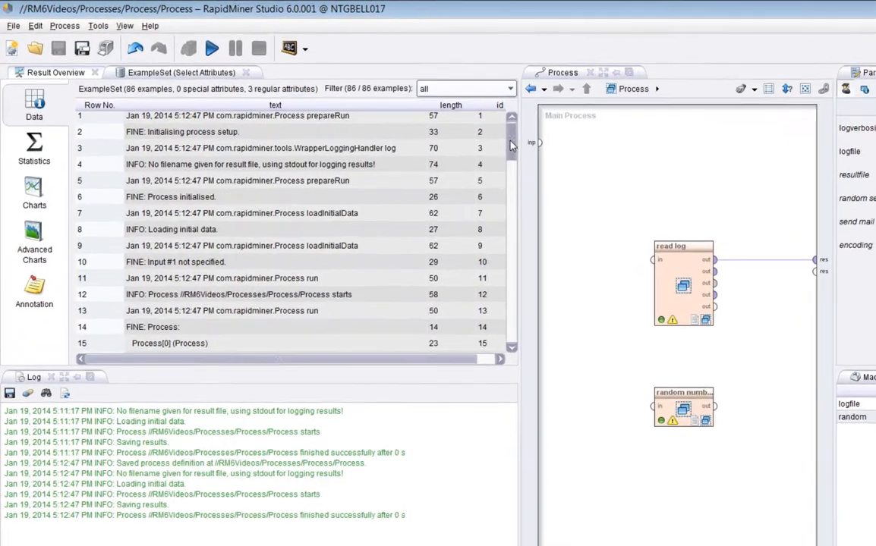
{"action": "left_click_drag", "start_coordinate": [409, 114], "coordinate": [410, 140]}
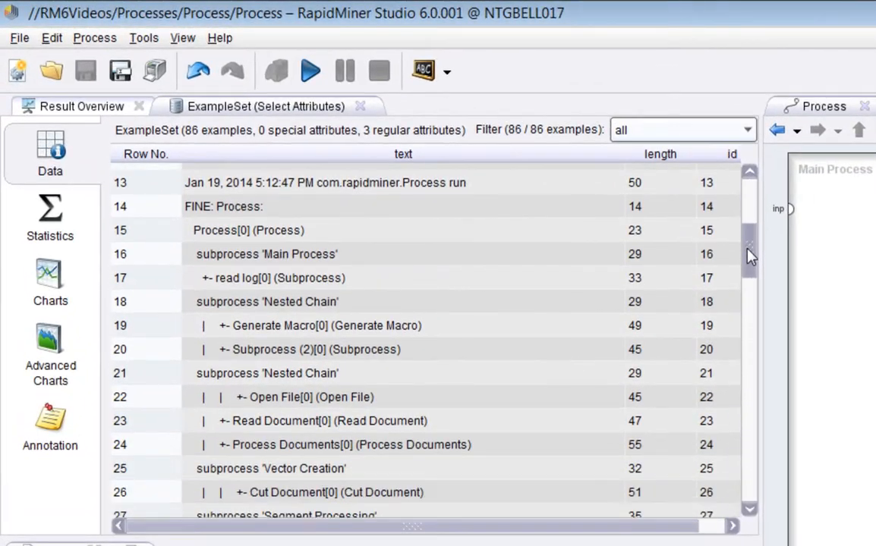
{"action": "left_click_drag", "start_coordinate": [749, 256], "coordinate": [743, 469]}
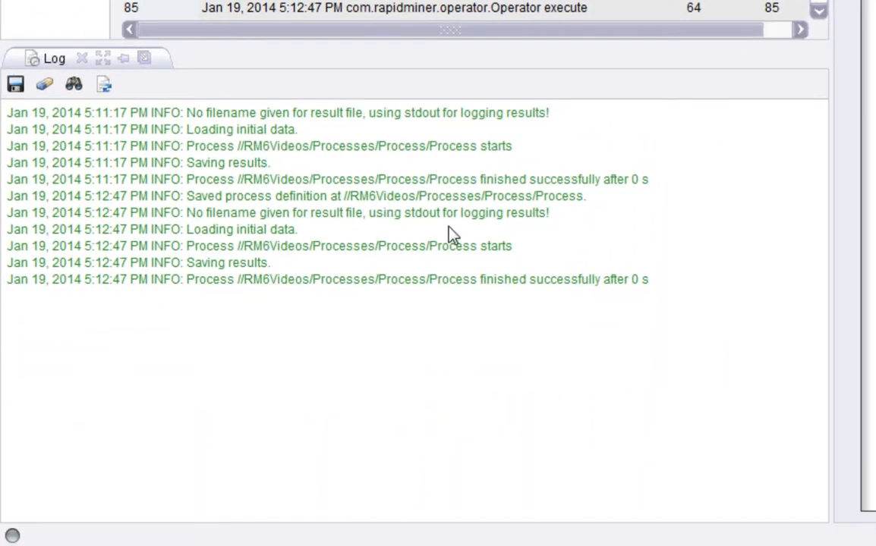
Set the Log view's log level to ALL and run the process again
{"action": "right_click", "coordinate": [487, 199]}
{"action": "mouse_move", "coordinate": [537, 281]}
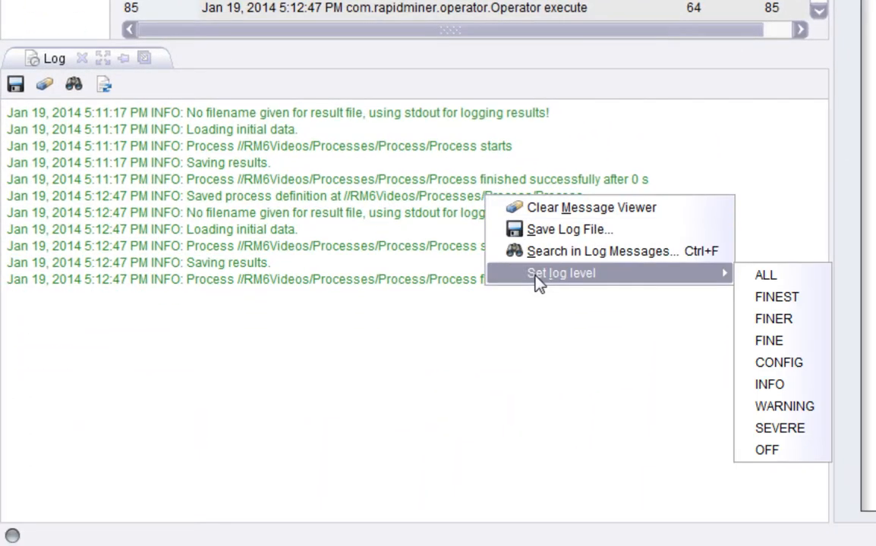
{"action": "left_click", "coordinate": [751, 278]}
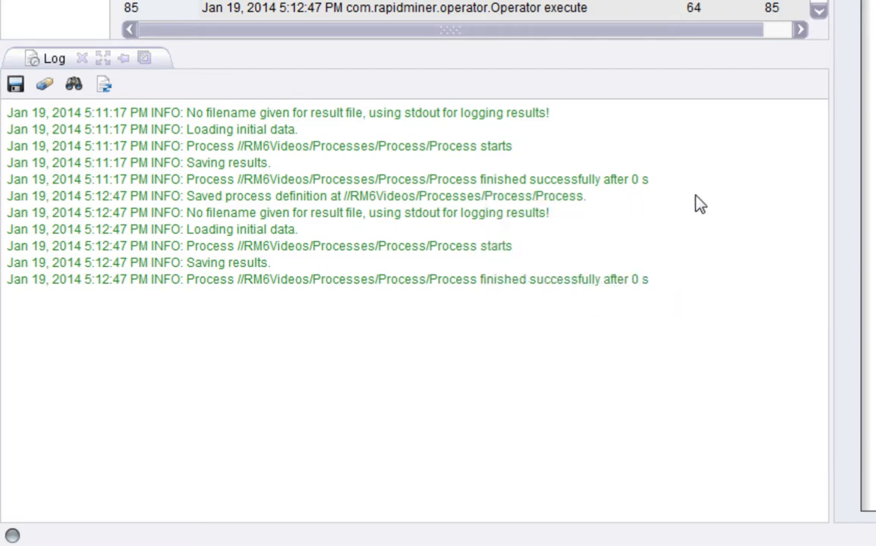
{"action": "key", "text": "F11"}
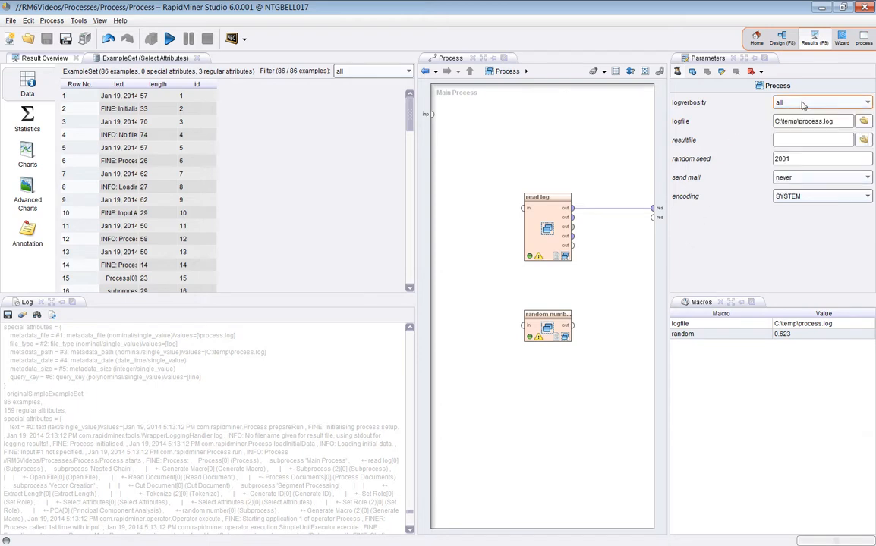
Set the Log view's log level to INFO, clear its messages and rerun the process
{"action": "right_click", "coordinate": [282, 388]}
{"action": "mouse_move", "coordinate": [327, 429]}
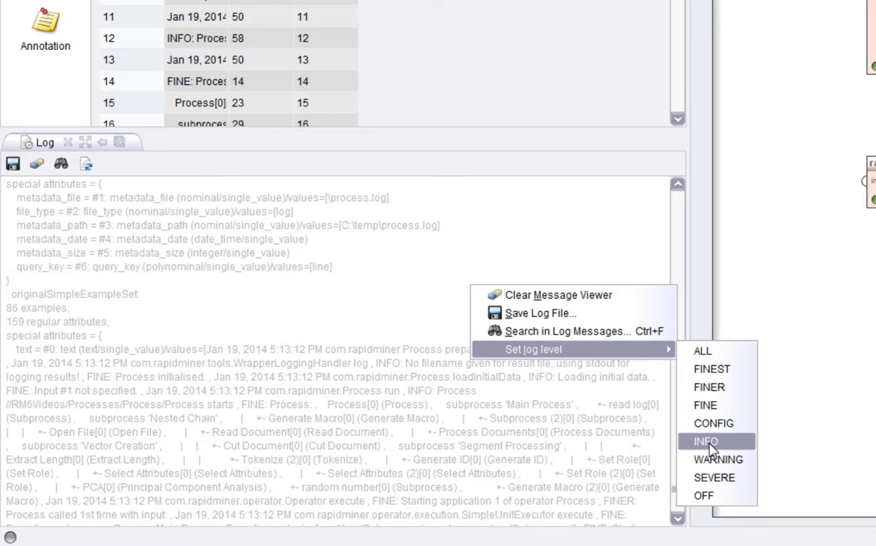
{"action": "left_click", "coordinate": [706, 442]}
{"action": "right_click", "coordinate": [479, 267]}
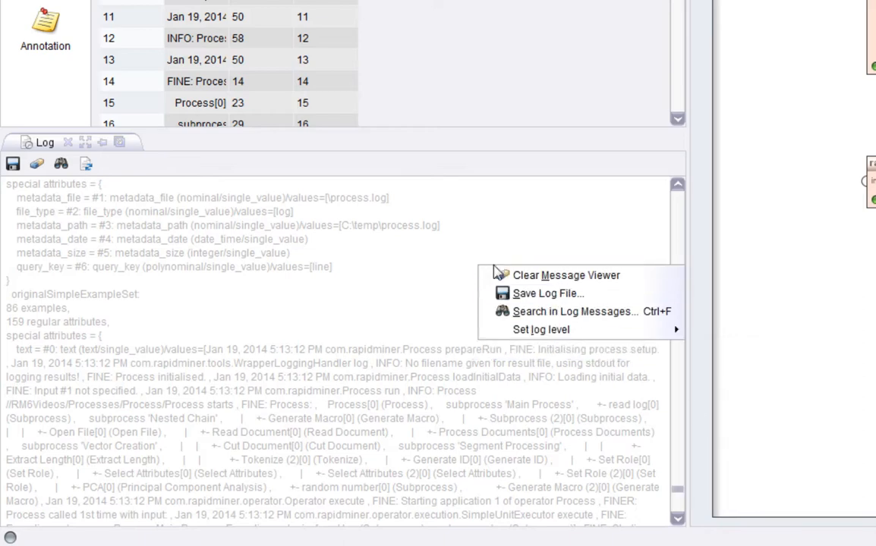
{"action": "left_click", "coordinate": [502, 275]}
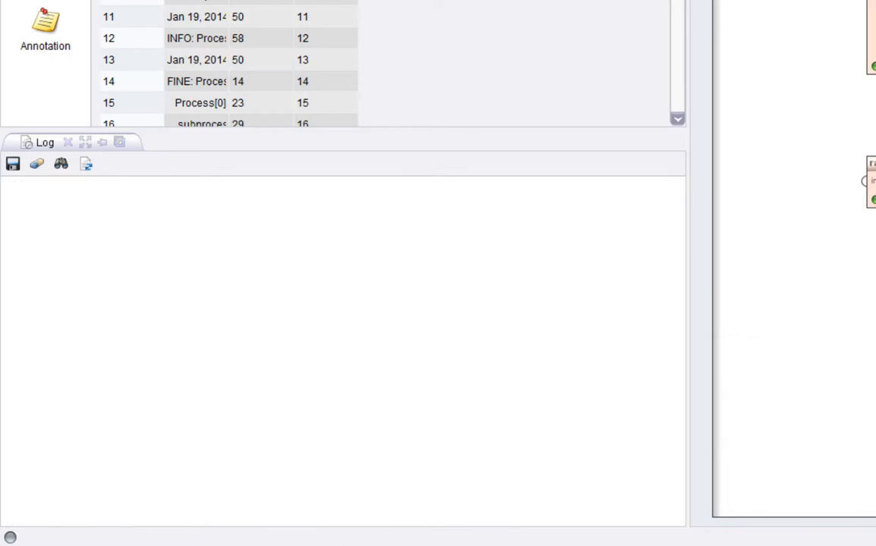
{"action": "key", "text": "F11"}
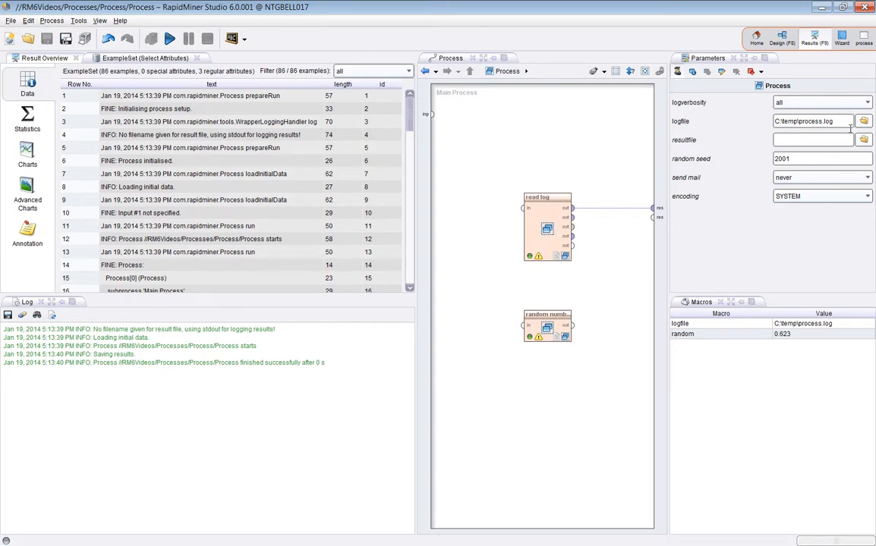
Set the main Process operator's logverbosity to init
{"action": "left_click", "coordinate": [837, 104]}
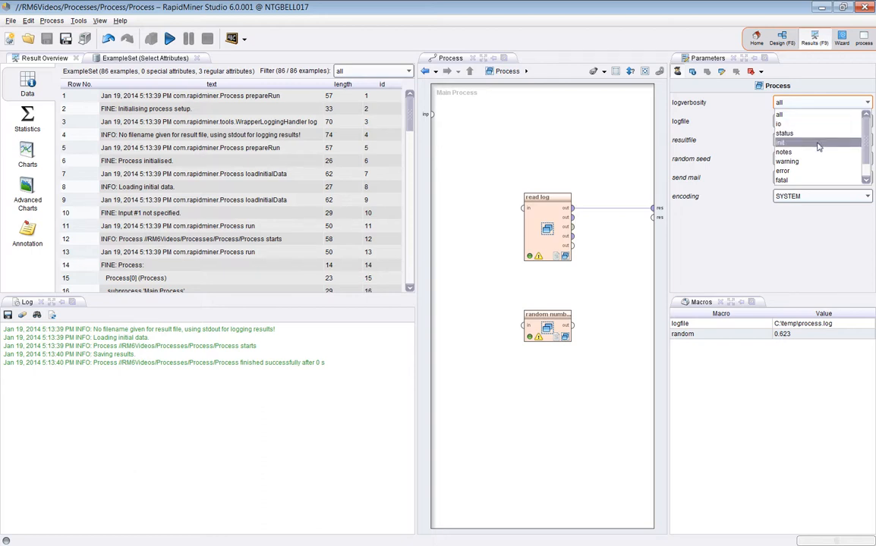
{"action": "left_click", "coordinate": [785, 143]}
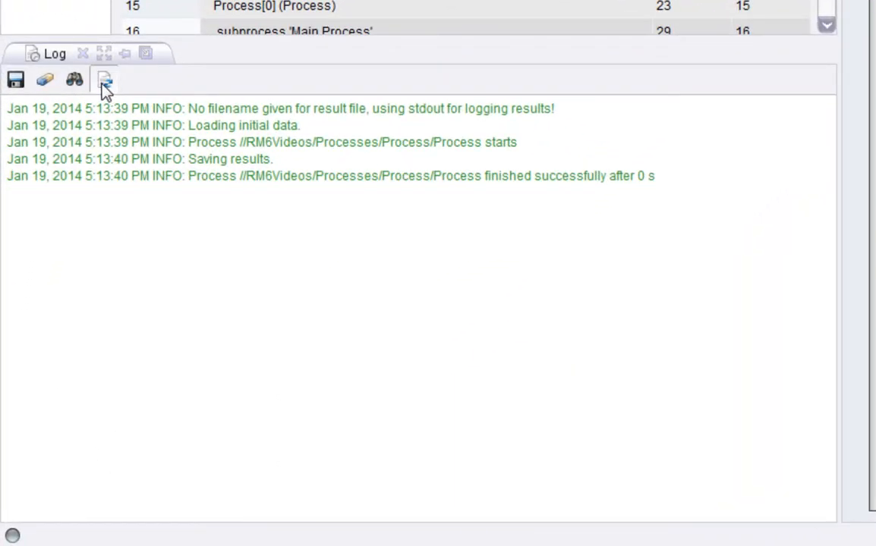
{"action": "left_click", "coordinate": [105, 82]}
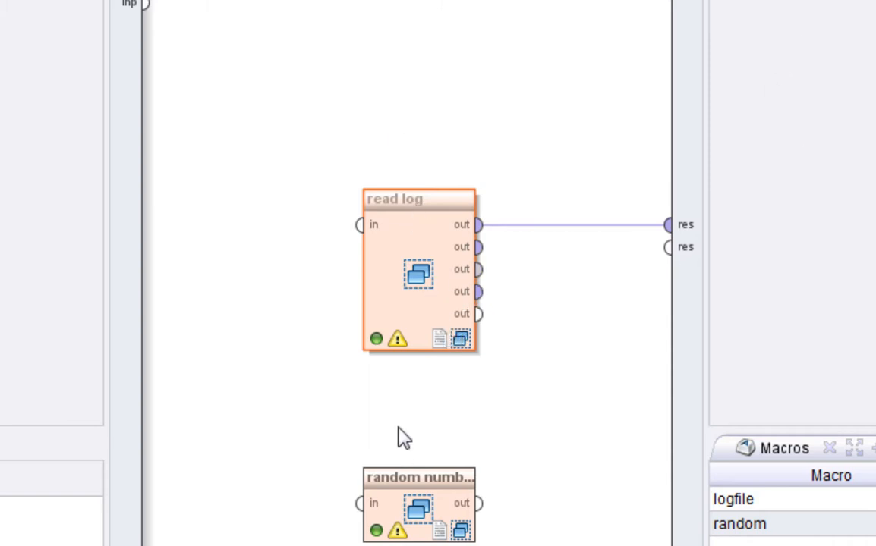
Open the read log subprocess and widen the process view to show its full chain of operators
{"action": "double_click", "coordinate": [447, 300]}
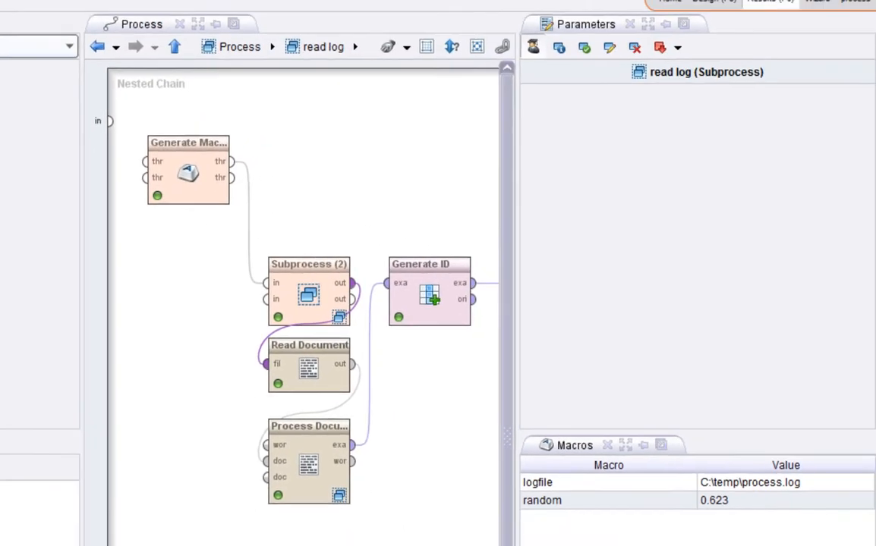
{"action": "left_click_drag", "start_coordinate": [51, 304], "coordinate": [0, 304]}
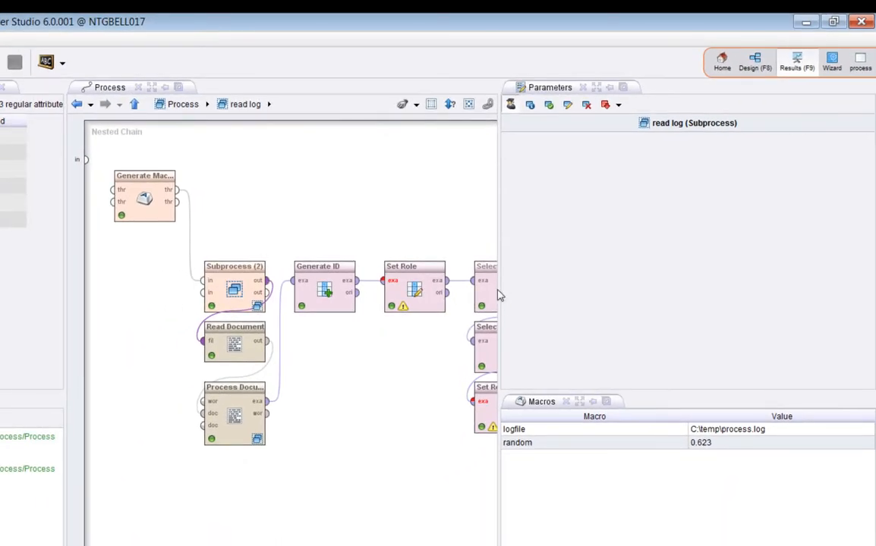
{"action": "left_click_drag", "start_coordinate": [500, 295], "coordinate": [718, 291]}
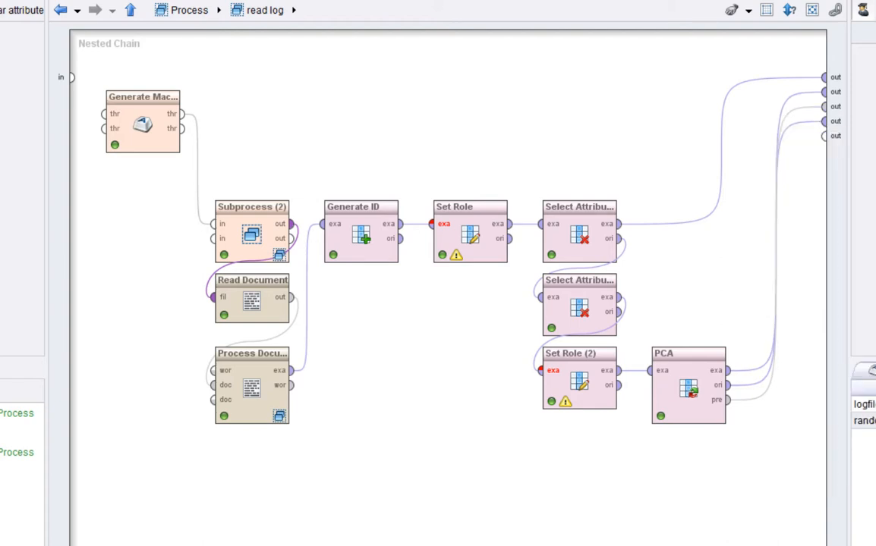
Show the Comment view beside the results, read the read log comment, close the view and return to the main process
{"action": "left_click", "coordinate": [99, 20]}
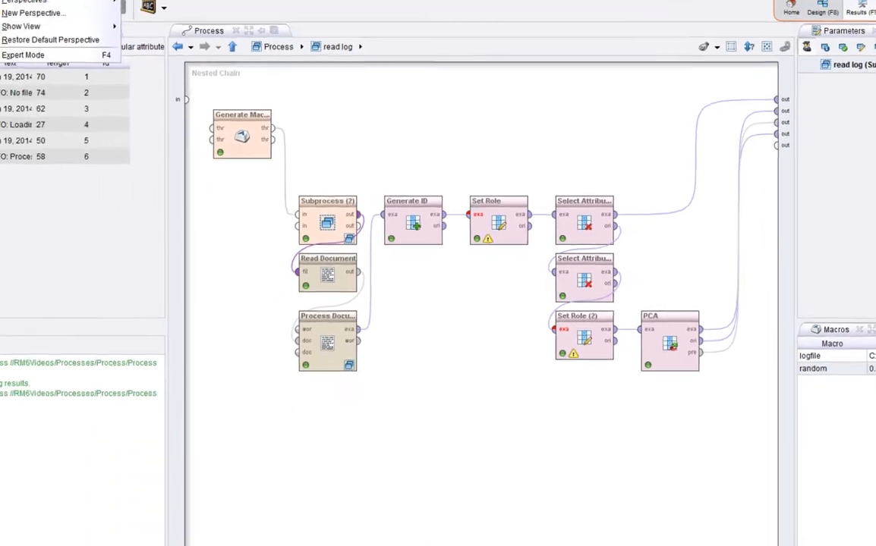
{"action": "mouse_move", "coordinate": [123, 55]}
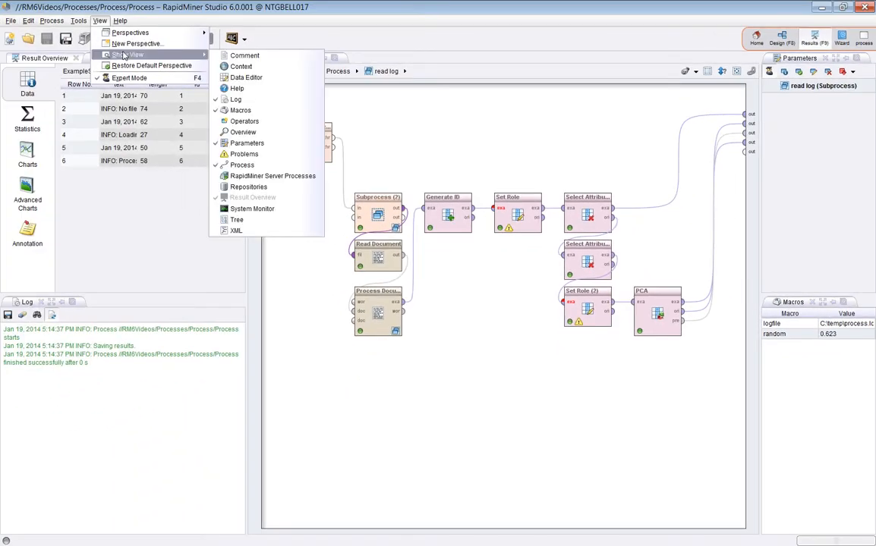
{"action": "left_click", "coordinate": [244, 55]}
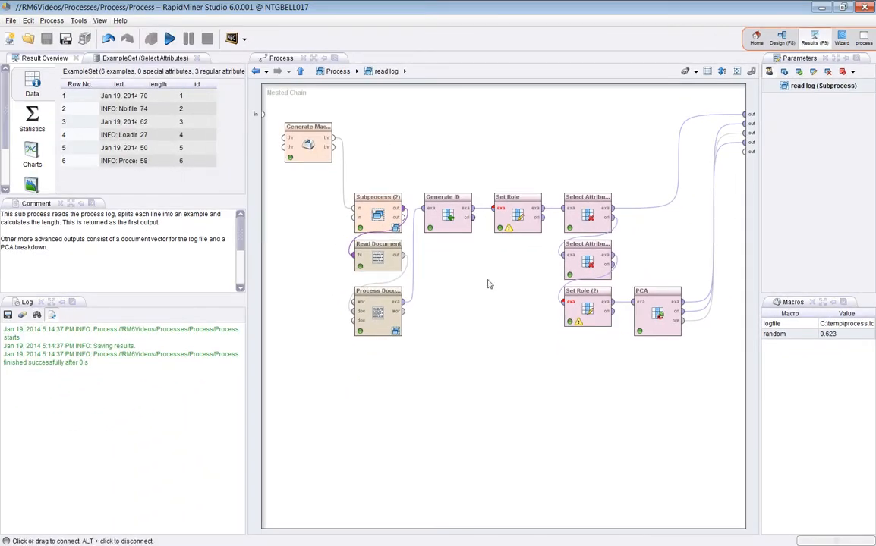
{"action": "left_click_drag", "start_coordinate": [137, 240], "coordinate": [444, 254]}
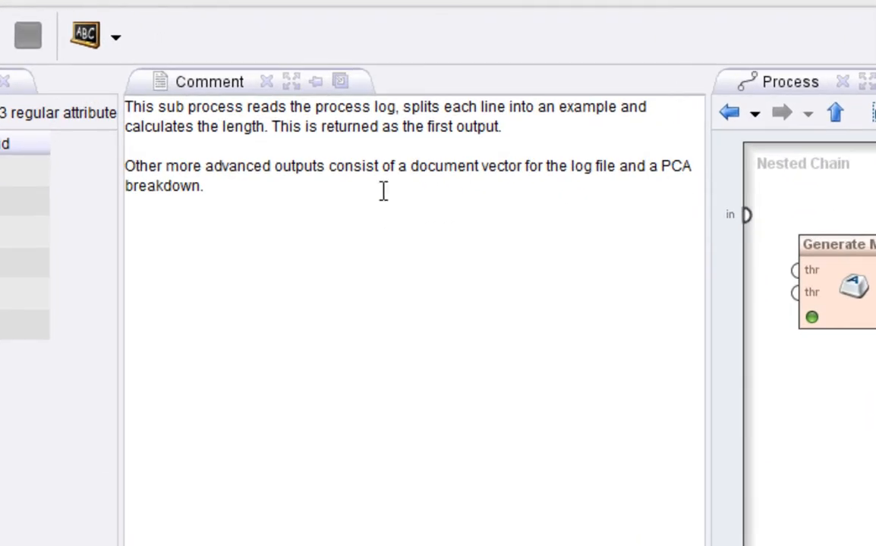
{"action": "left_click_drag", "start_coordinate": [383, 191], "coordinate": [90, 106]}
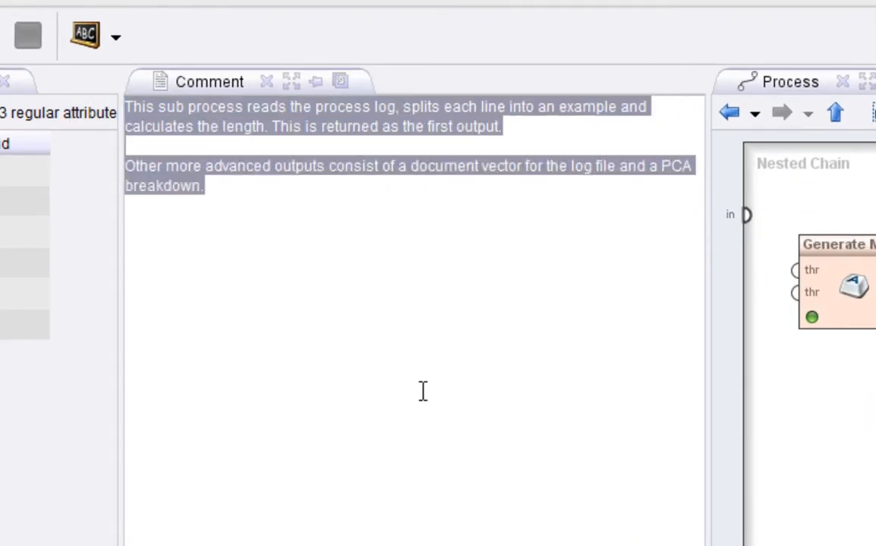
{"action": "left_click", "coordinate": [266, 82]}
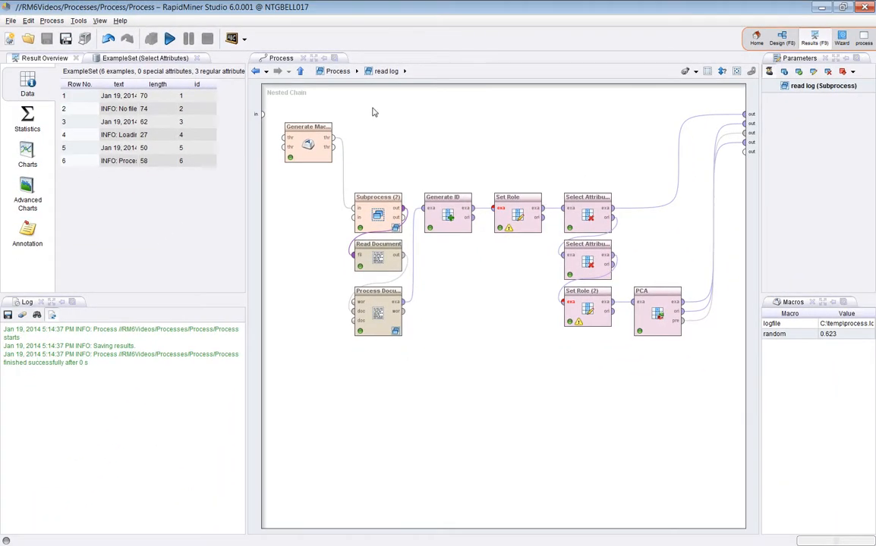
{"action": "left_click", "coordinate": [301, 71]}
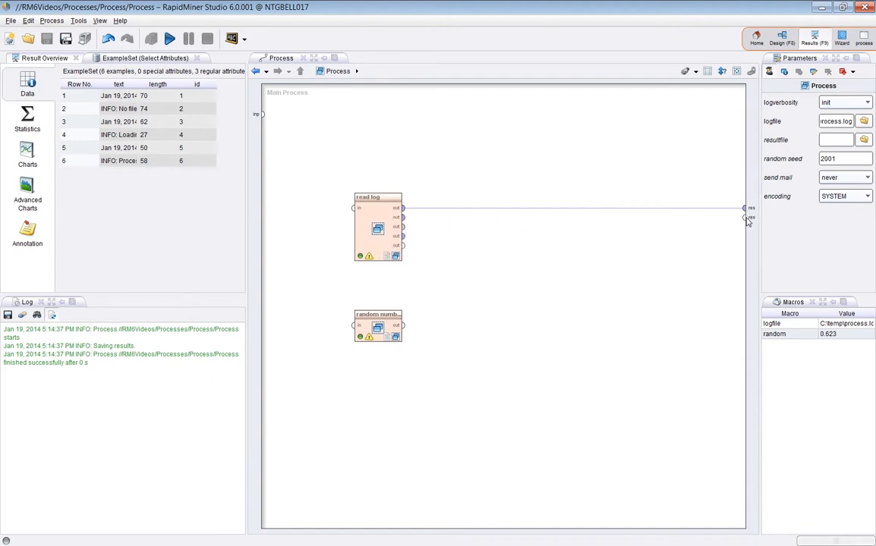
Examine the chains nested in read log, including Subprocess (2), Process Documents and Cut Document, and return to the main process
{"action": "left_click", "coordinate": [382, 218]}
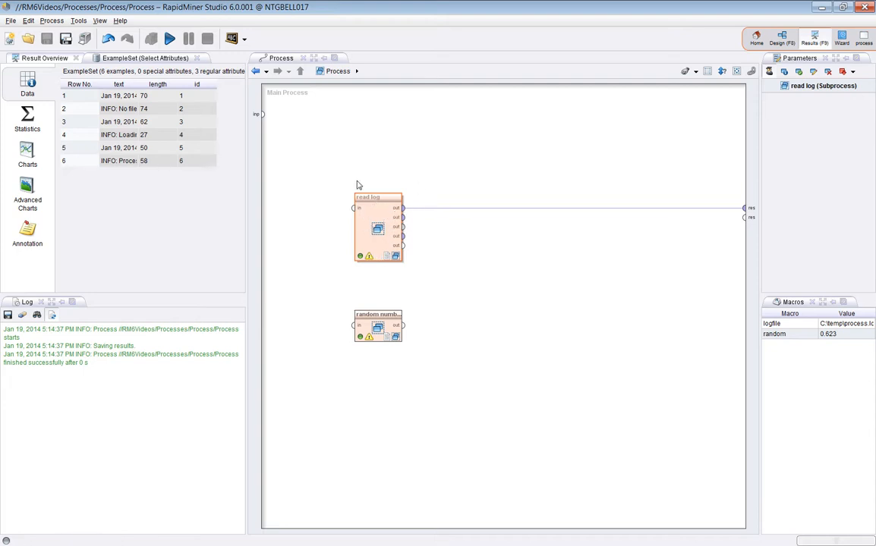
{"action": "left_click", "coordinate": [396, 256]}
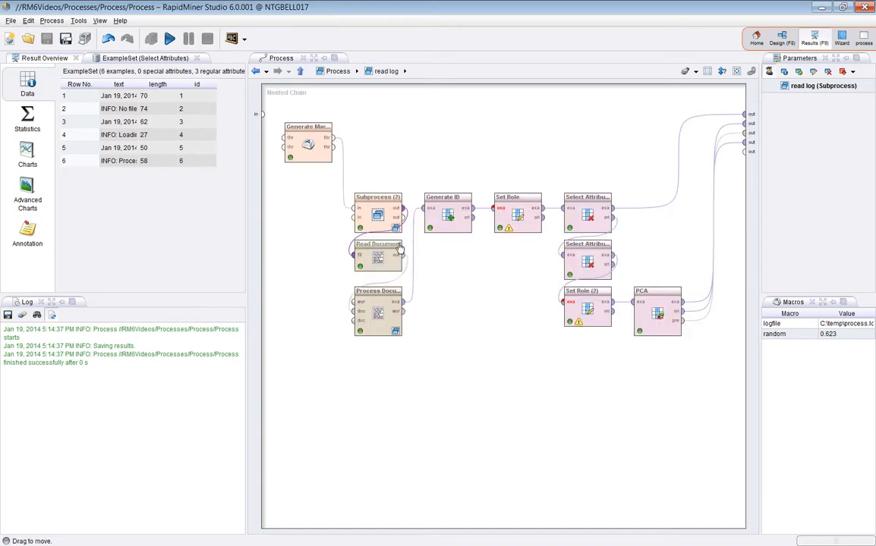
{"action": "left_click", "coordinate": [388, 225]}
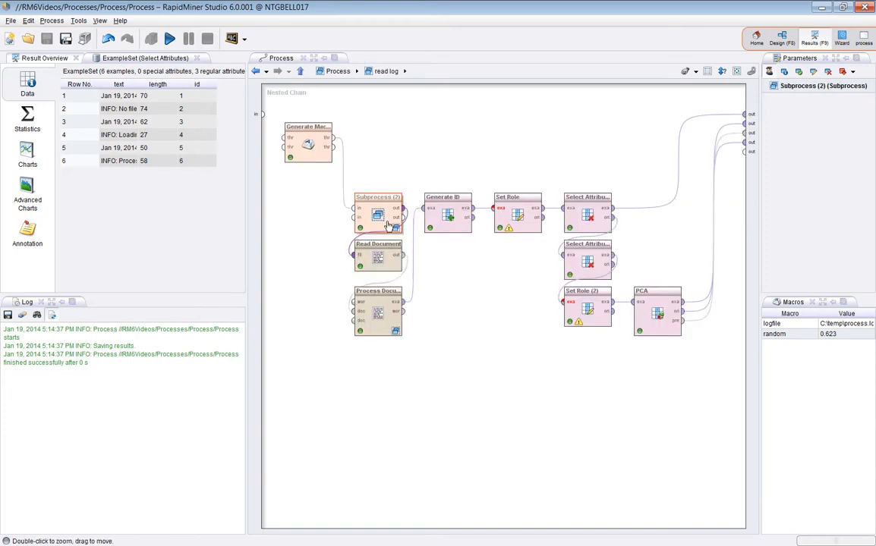
{"action": "double_click", "coordinate": [388, 226]}
{"action": "left_click", "coordinate": [301, 72]}
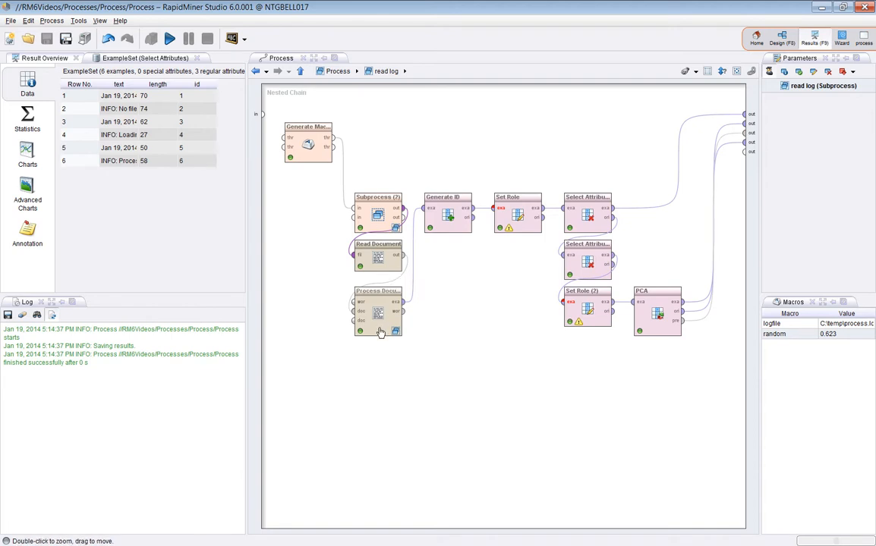
{"action": "double_click", "coordinate": [380, 332]}
{"action": "double_click", "coordinate": [514, 120]}
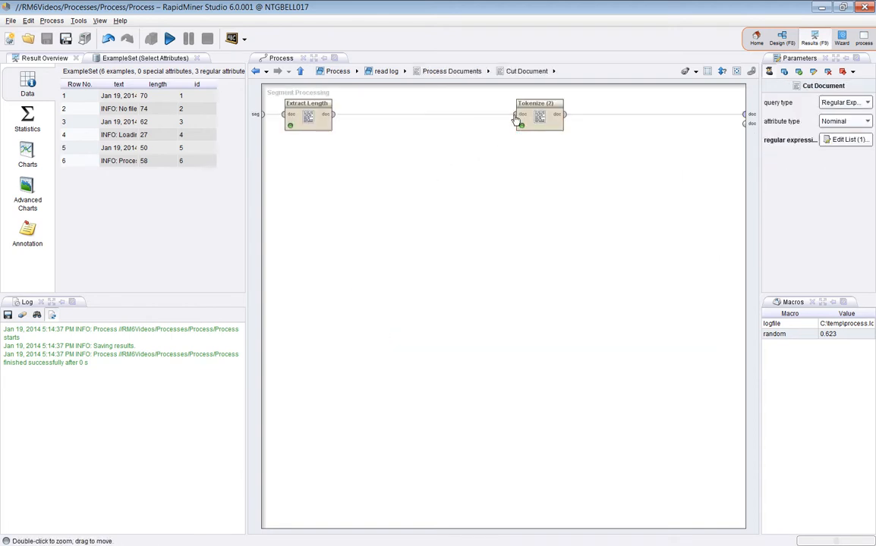
{"action": "left_click", "coordinate": [256, 70]}
{"action": "left_click", "coordinate": [256, 71]}
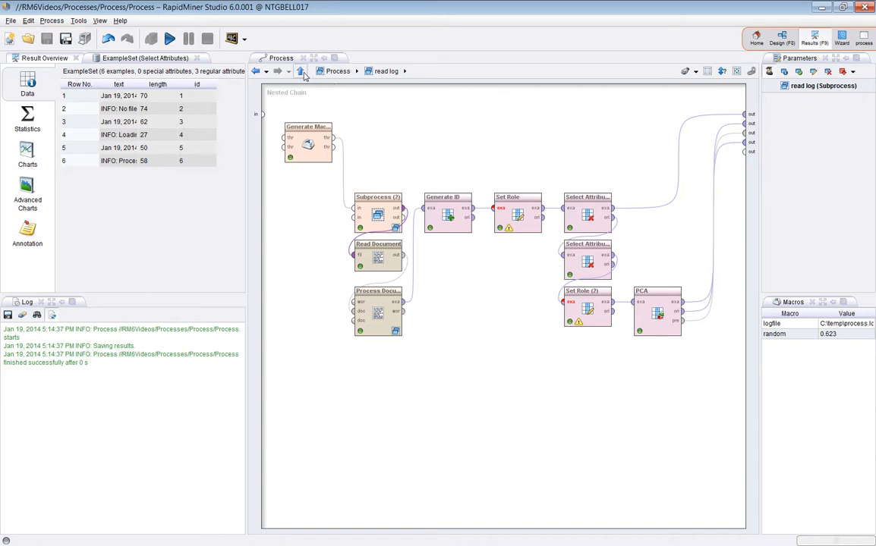
{"action": "left_click", "coordinate": [258, 70]}
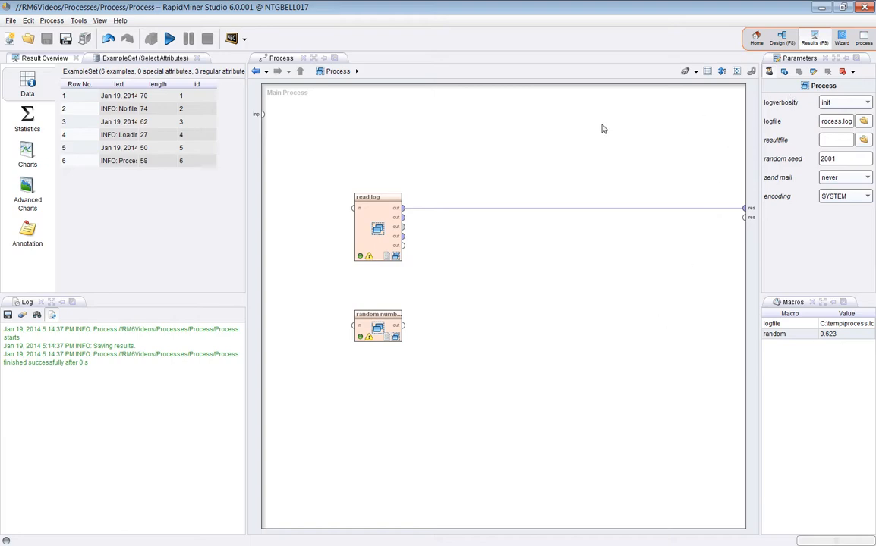
In the process perspective, inspect the Generate Macro function descriptions inside the random number subprocess, leaving them unedited, and return to the main process
{"action": "left_click", "coordinate": [863, 38]}
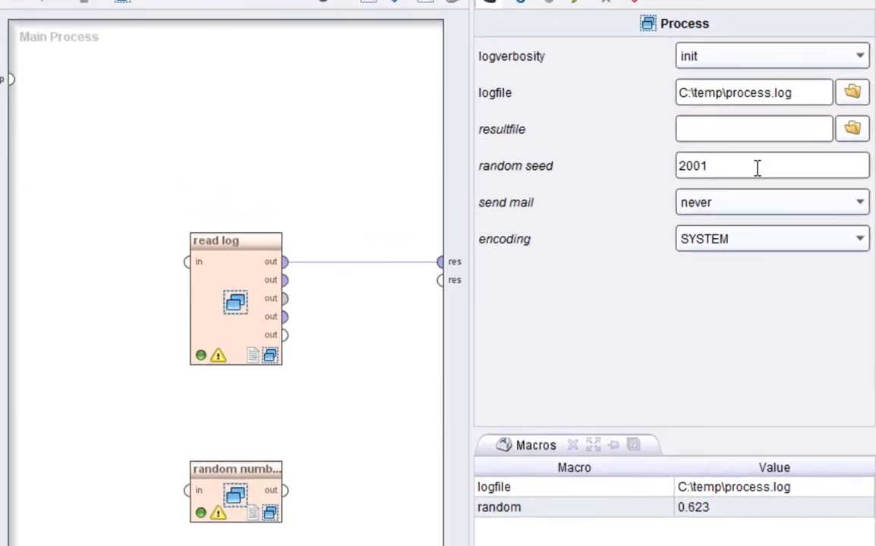
{"action": "left_click", "coordinate": [230, 520]}
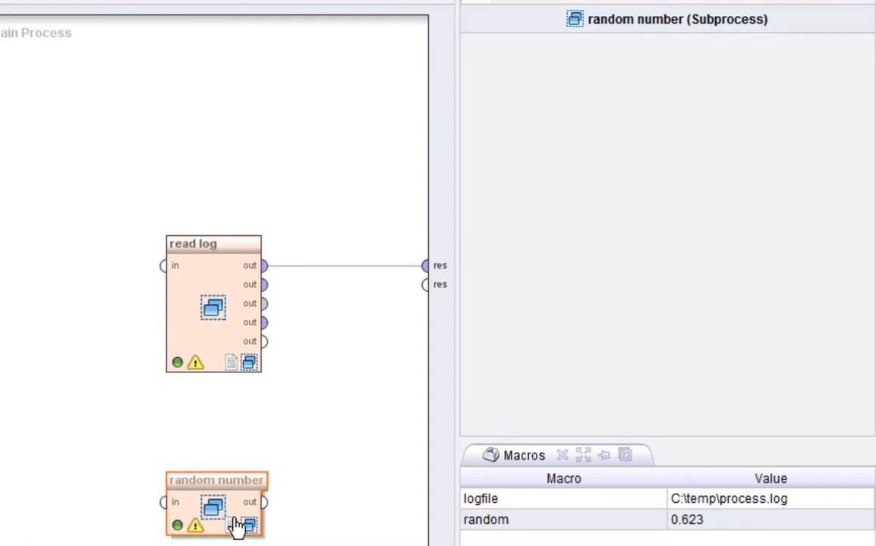
{"action": "left_click", "coordinate": [237, 524]}
{"action": "left_click", "coordinate": [282, 152]}
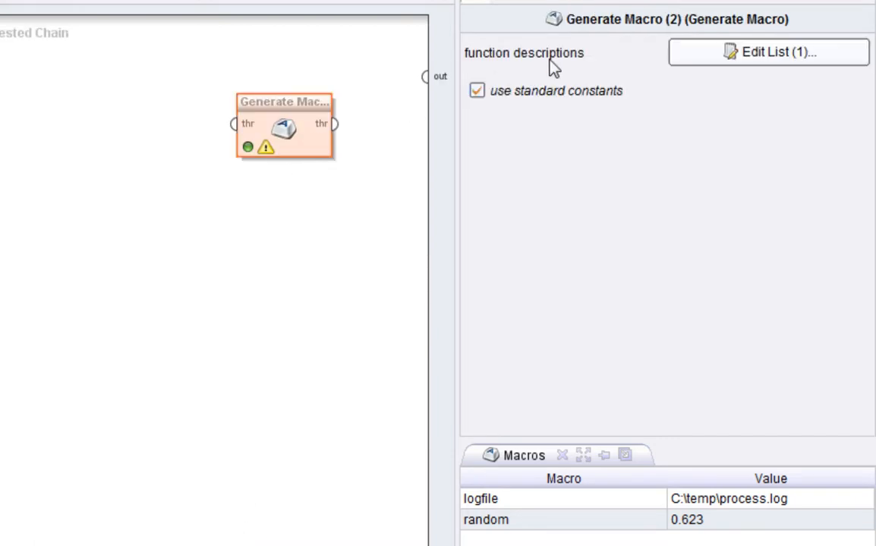
{"action": "left_click", "coordinate": [723, 63]}
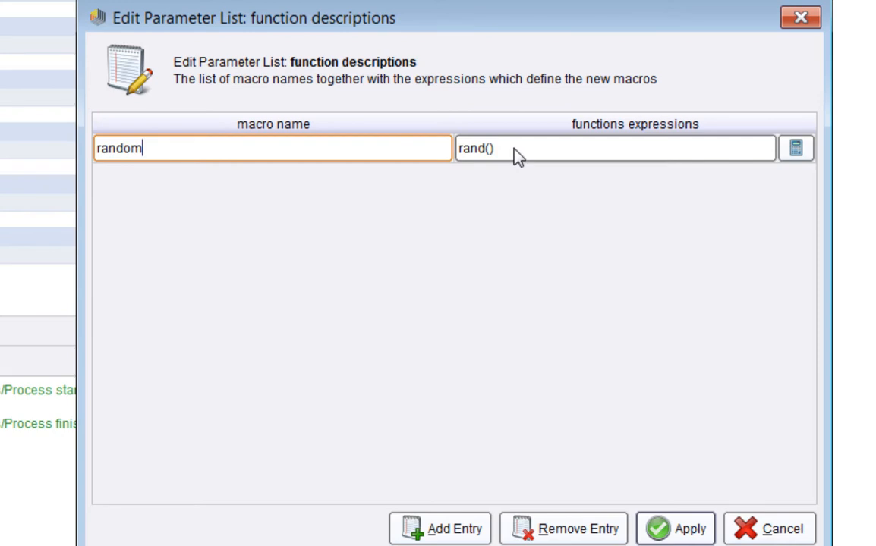
{"action": "left_click", "coordinate": [767, 529]}
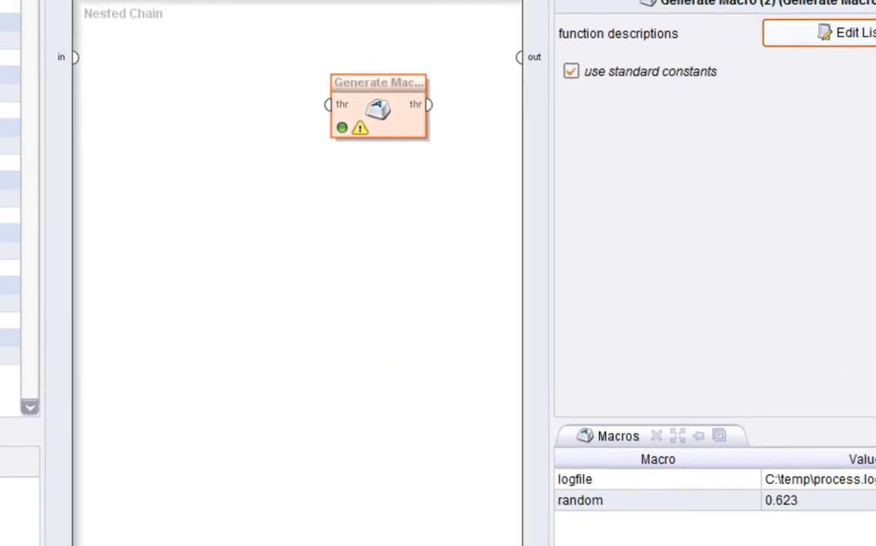
{"action": "left_click", "coordinate": [108, 2]}
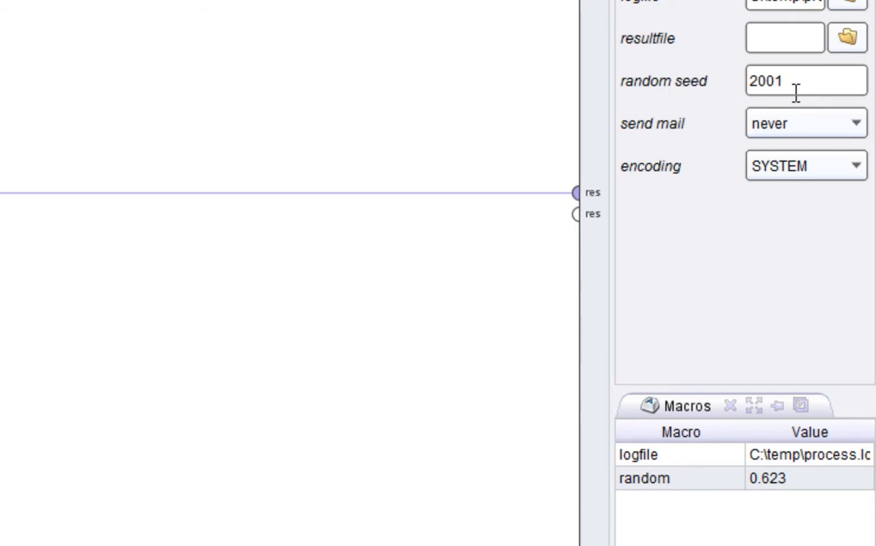
Set the main process's random seed to 5555 and run the process
{"action": "double_click", "coordinate": [791, 91]}
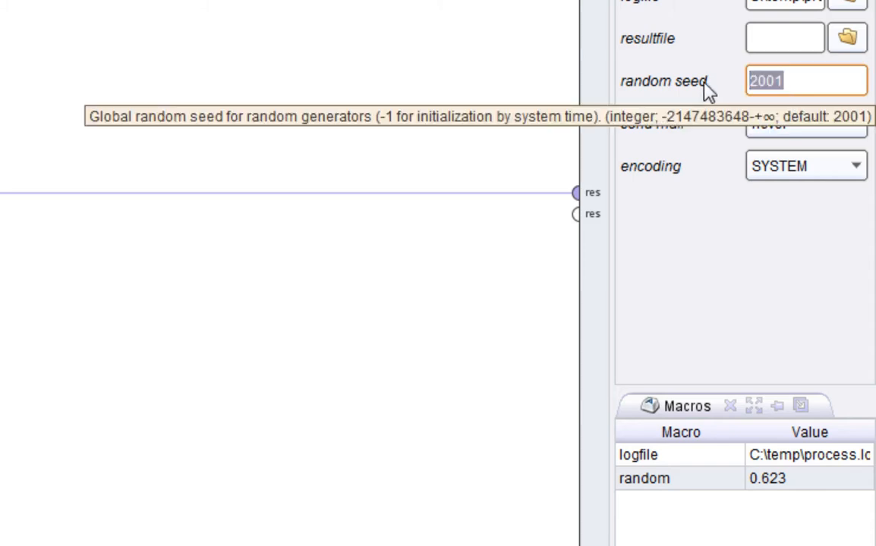
{"action": "type", "text": "5555"}
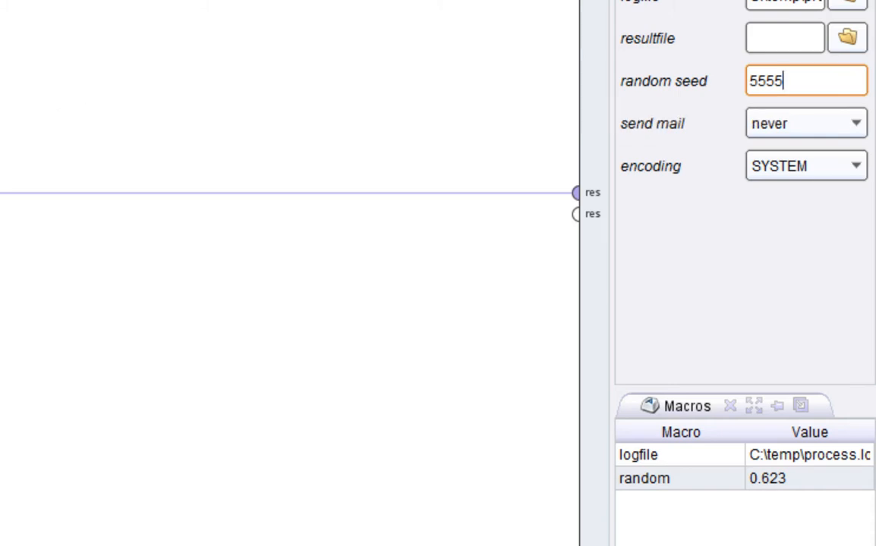
{"action": "key", "text": "Return"}
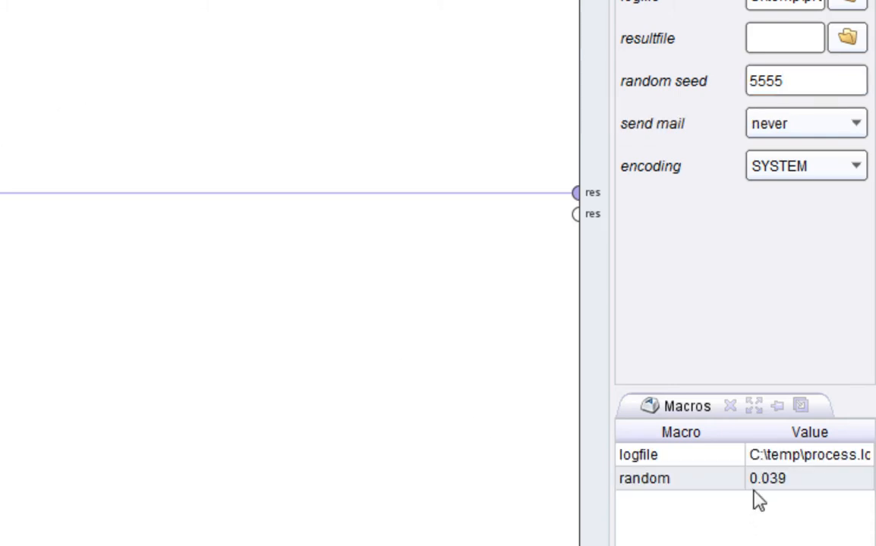
Set the main process's random seed to -1 and run the process several times to compare the random macro values
{"action": "left_click", "coordinate": [842, 83]}
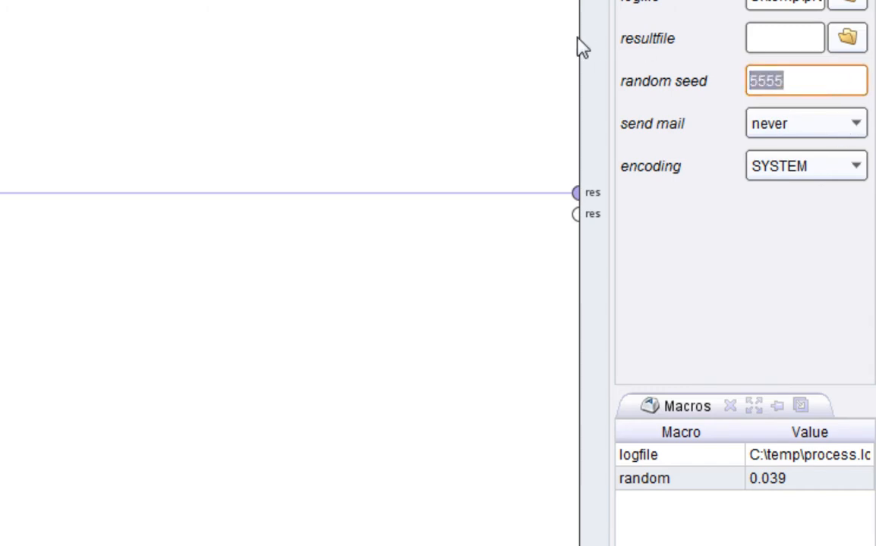
{"action": "type", "text": "-1"}
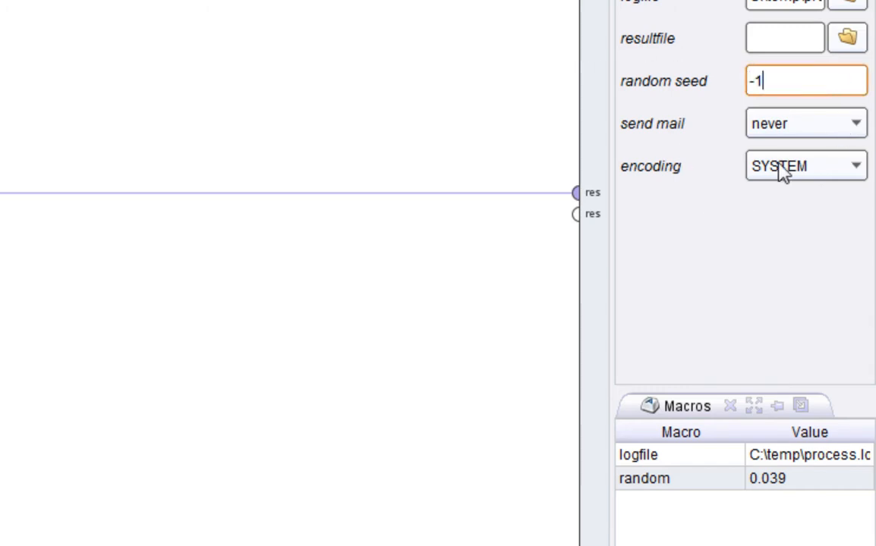
{"action": "key", "text": "Return"}
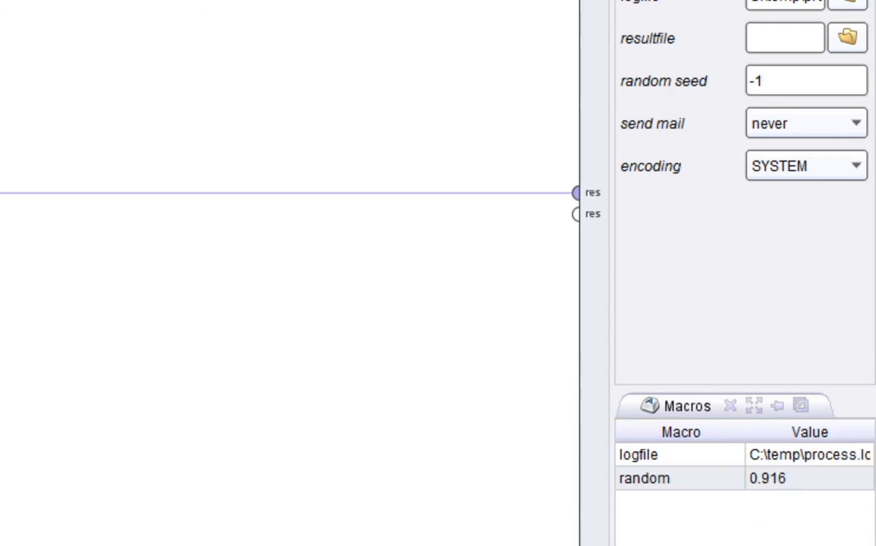
{"action": "key", "text": "F11"}
{"action": "key", "text": "F11"}
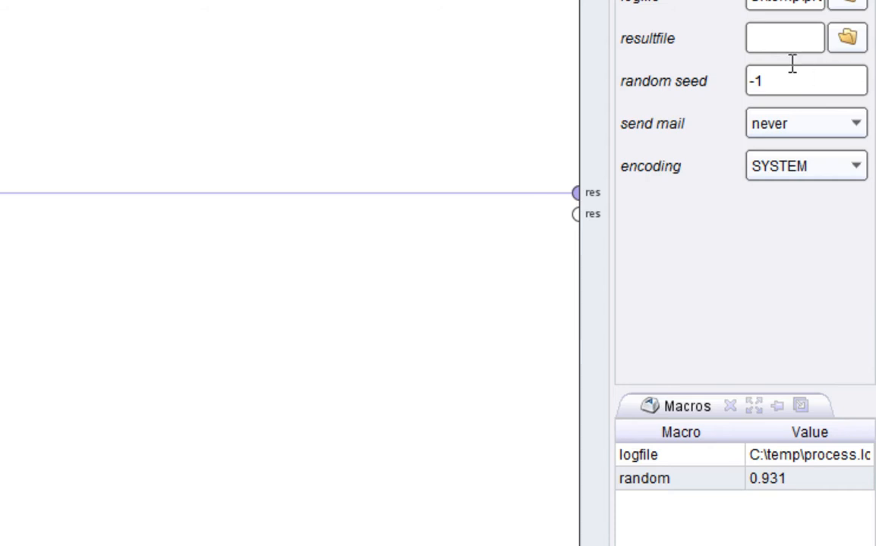
Set the main process's random seed back to 2001 and rerun the process
{"action": "left_click_drag", "start_coordinate": [789, 76], "coordinate": [737, 82]}
{"action": "type", "text": "2001"}
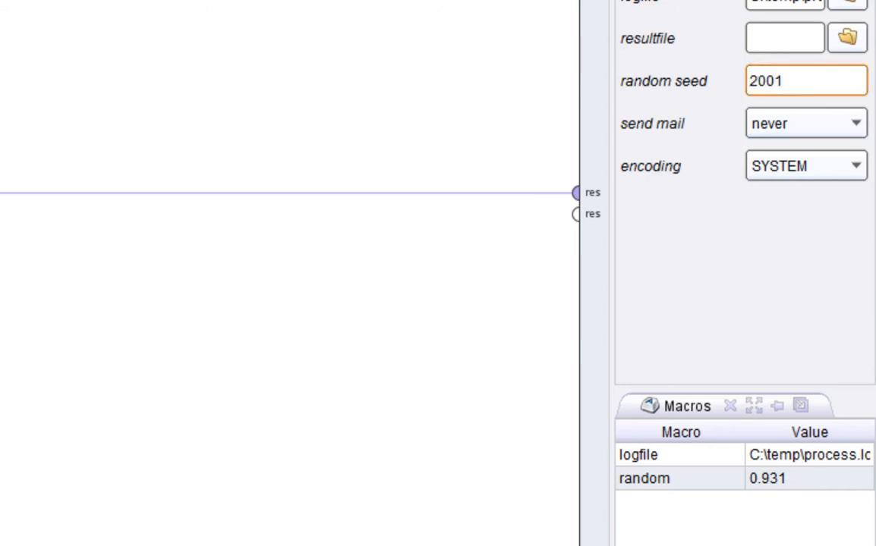
{"action": "key", "text": "F11"}
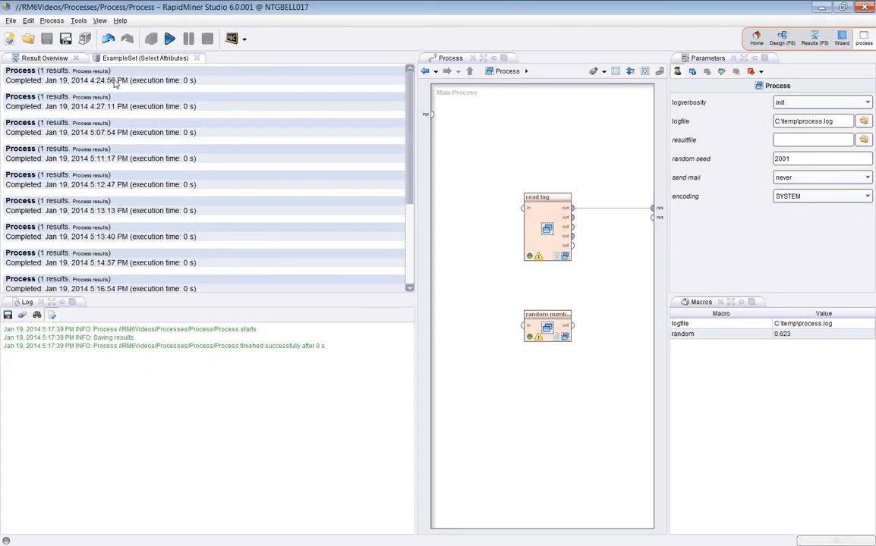
Clear the process history in the result overview and display the ExampleSet (Select Attributes) result
{"action": "right_click", "coordinate": [110, 105]}
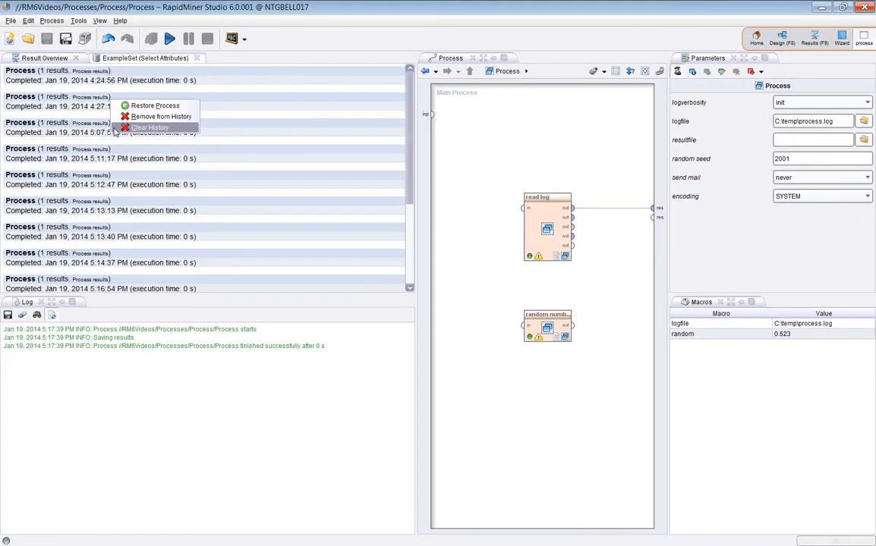
{"action": "left_click", "coordinate": [137, 126]}
{"action": "left_click", "coordinate": [124, 59]}
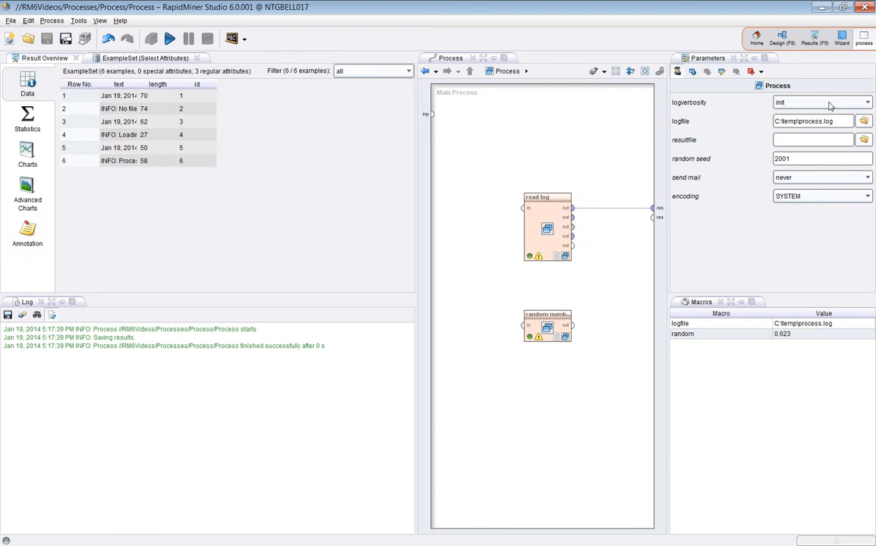
Set the main process's log verbosity to all
{"action": "left_click", "coordinate": [786, 100]}
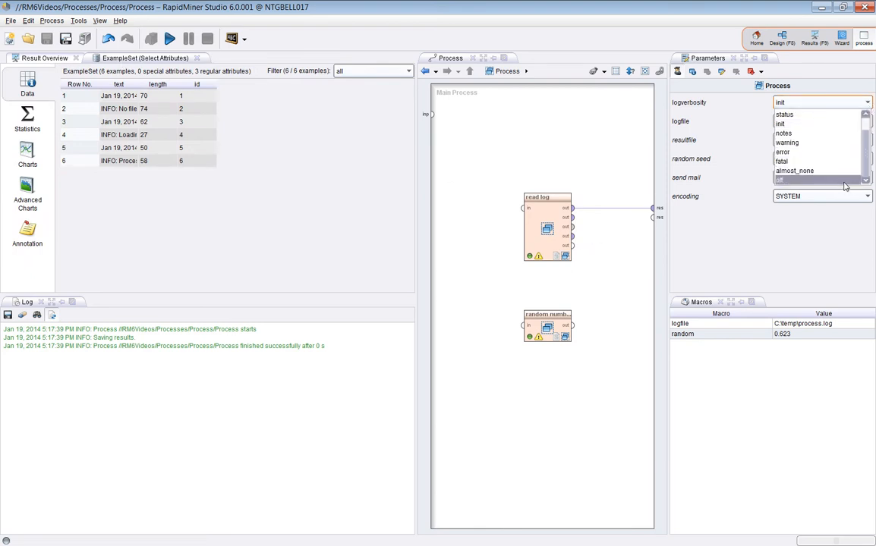
{"action": "scroll", "coordinate": [867, 158], "scroll_direction": "up", "scroll_amount": 1}
{"action": "scroll", "coordinate": [866, 159], "scroll_direction": "up", "scroll_amount": 1}
{"action": "left_click", "coordinate": [782, 112]}
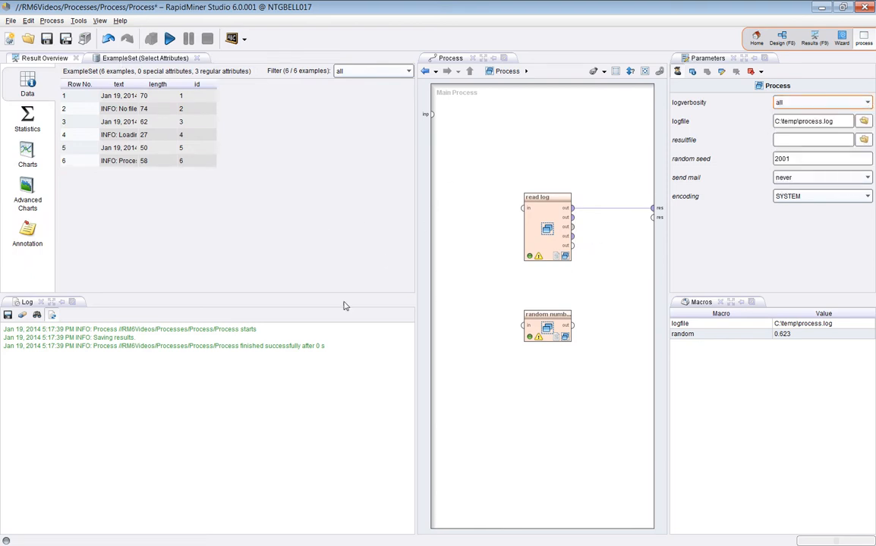
Set the message viewer's log level to ALL and run the process
{"action": "right_click", "coordinate": [280, 356]}
{"action": "mouse_move", "coordinate": [364, 394]}
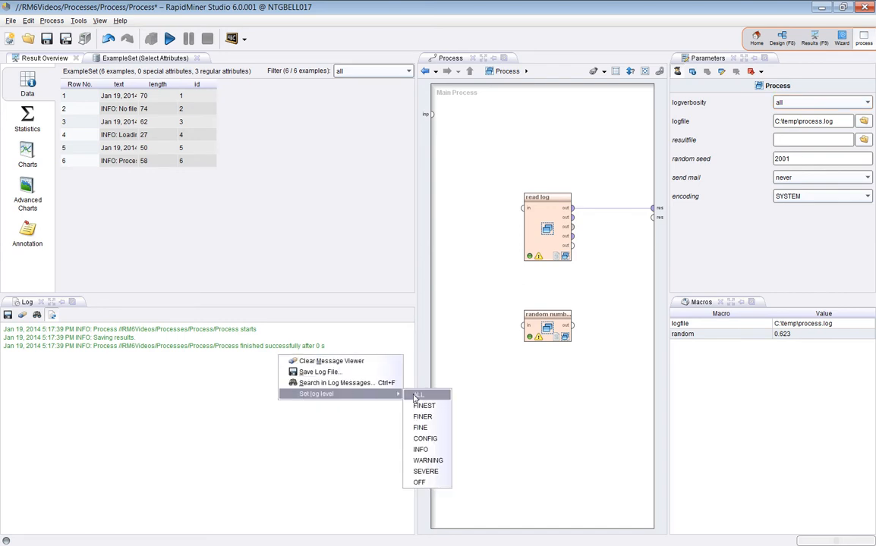
{"action": "left_click", "coordinate": [418, 396]}
{"action": "left_click", "coordinate": [172, 40]}
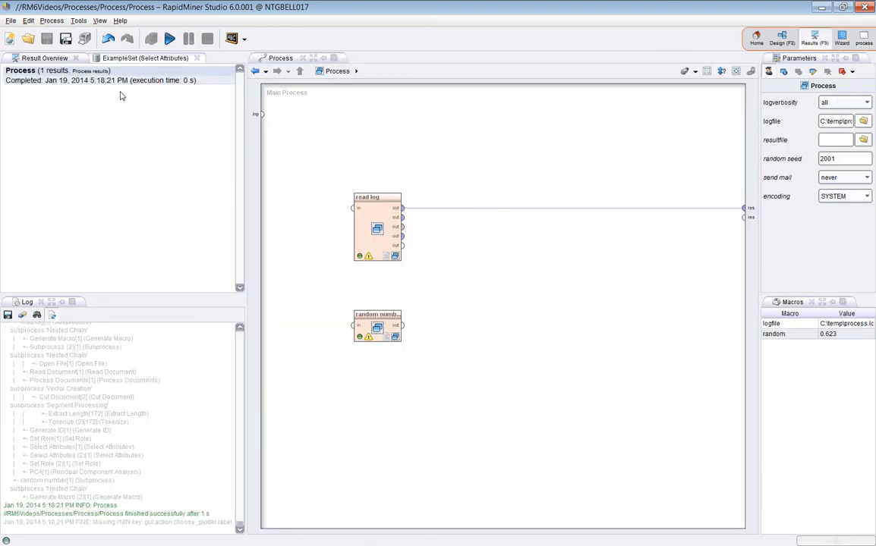
Display the ExampleSet (Select Attributes) result, widen its view and text column, and read through the log messages
{"action": "left_click", "coordinate": [142, 57]}
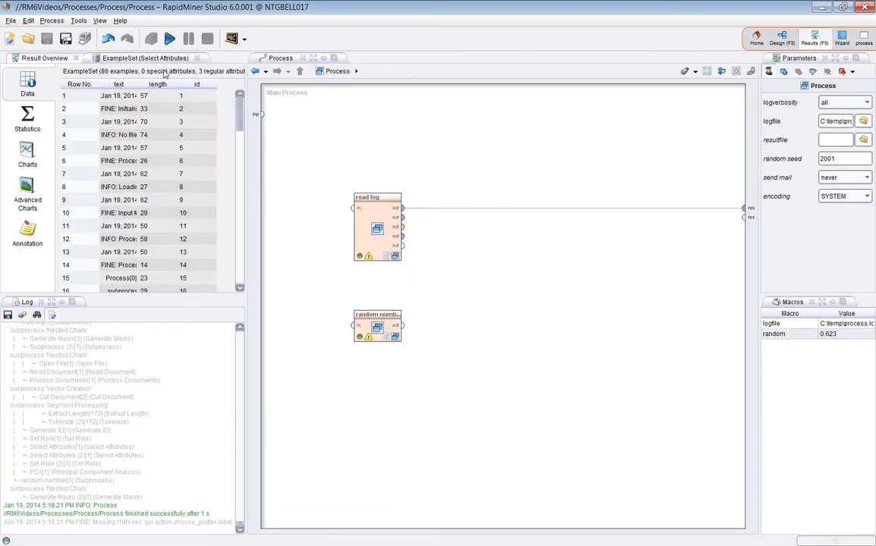
{"action": "left_click_drag", "start_coordinate": [250, 122], "coordinate": [351, 121]}
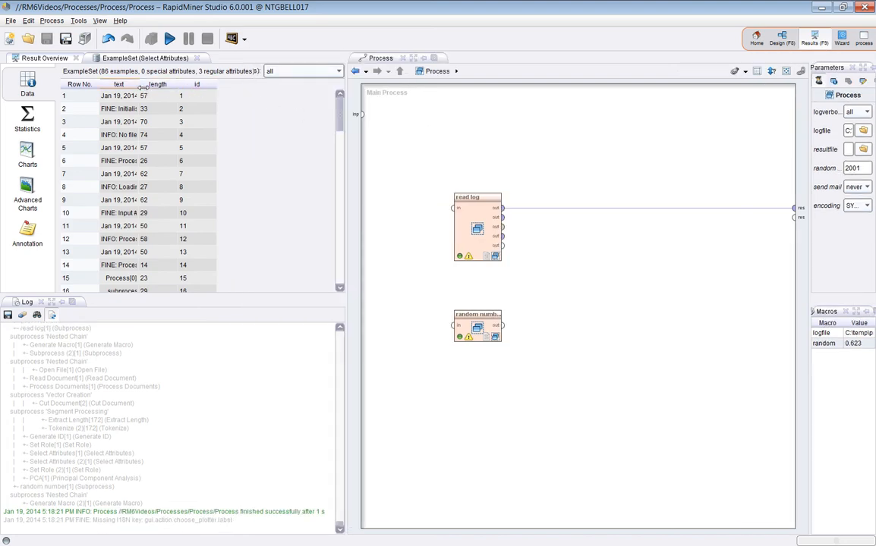
{"action": "left_click_drag", "start_coordinate": [142, 85], "coordinate": [306, 86]}
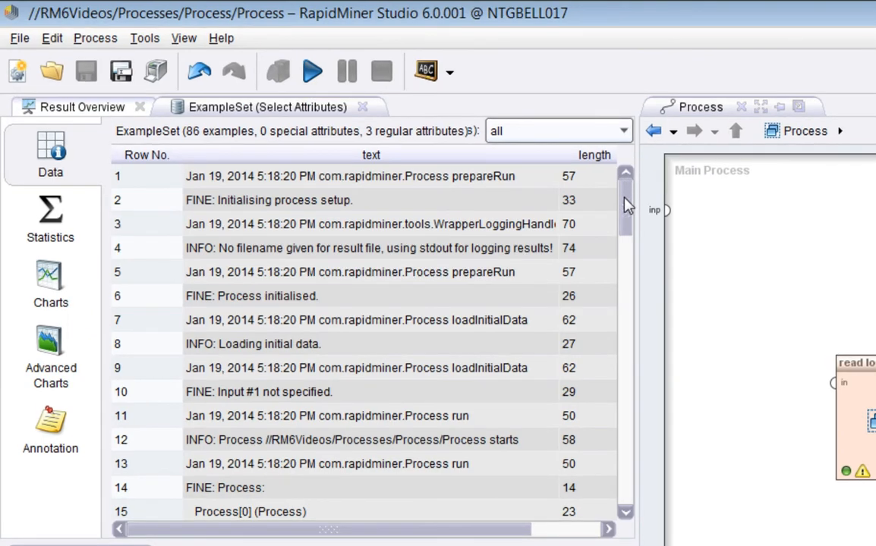
{"action": "left_click_drag", "start_coordinate": [427, 133], "coordinate": [431, 163]}
{"action": "left_click_drag", "start_coordinate": [632, 240], "coordinate": [626, 318]}
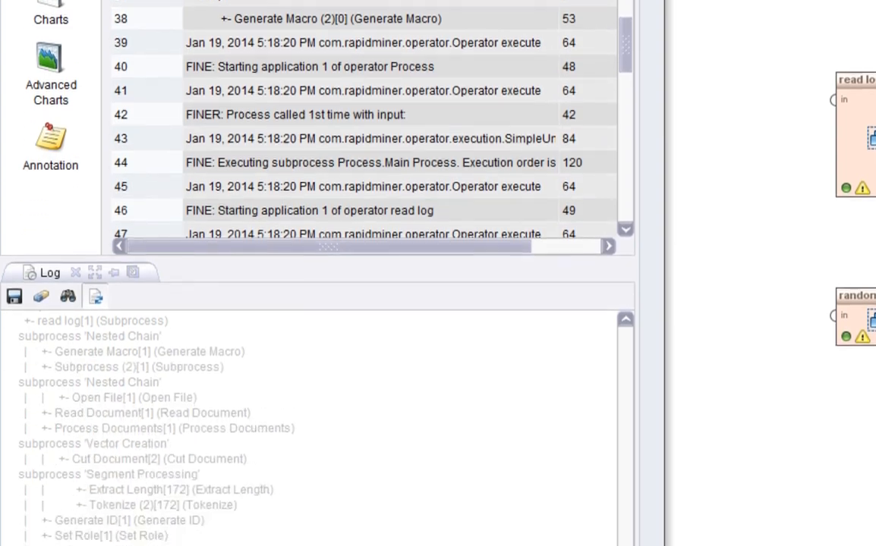